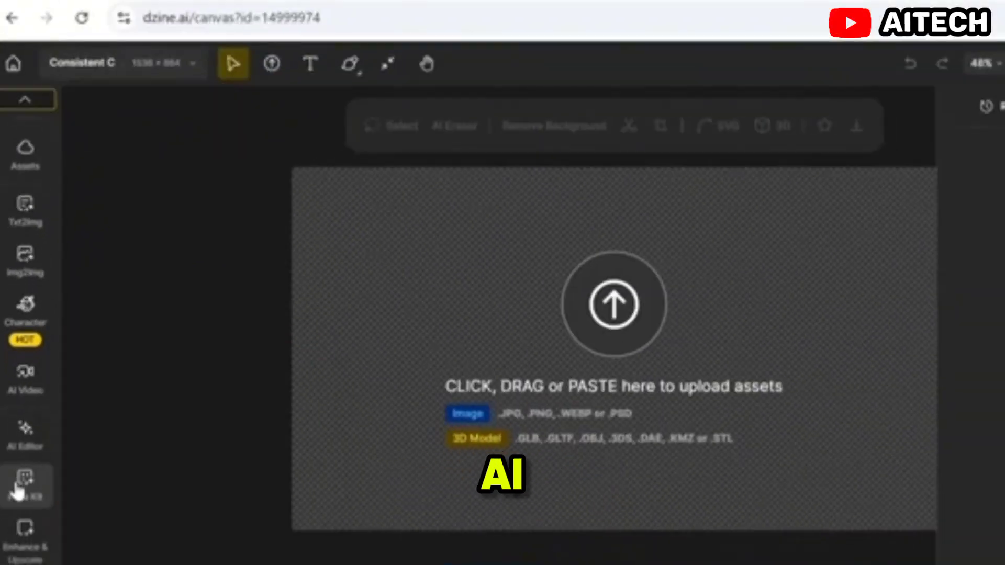
Step: Open the Character tools and look through Consistent Character, Character Sheet and Insert Character
{"action": "mouse_move", "coordinate": [29, 244]}
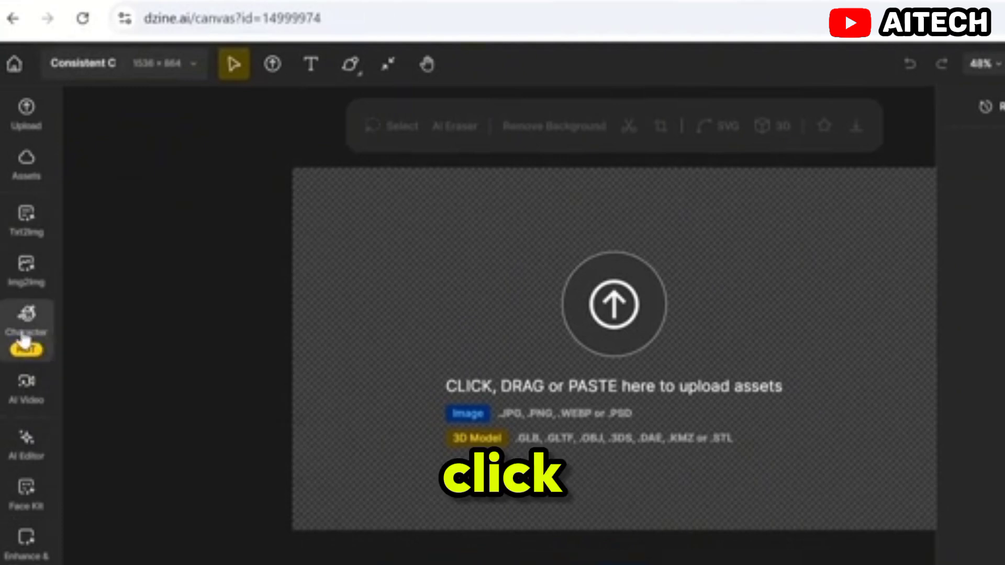
{"action": "left_click", "coordinate": [26, 337]}
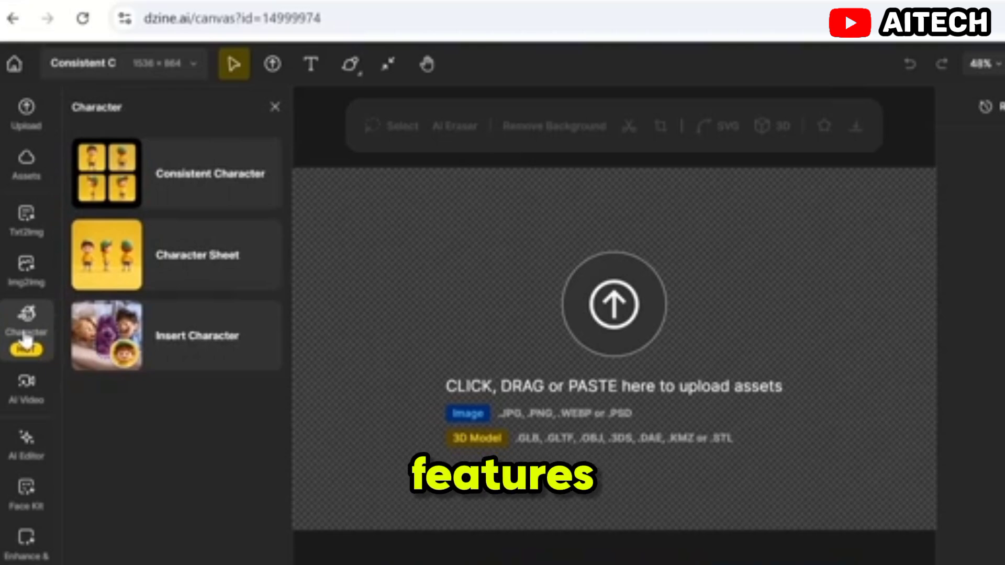
{"action": "left_click", "coordinate": [183, 193]}
{"action": "left_click", "coordinate": [78, 106]}
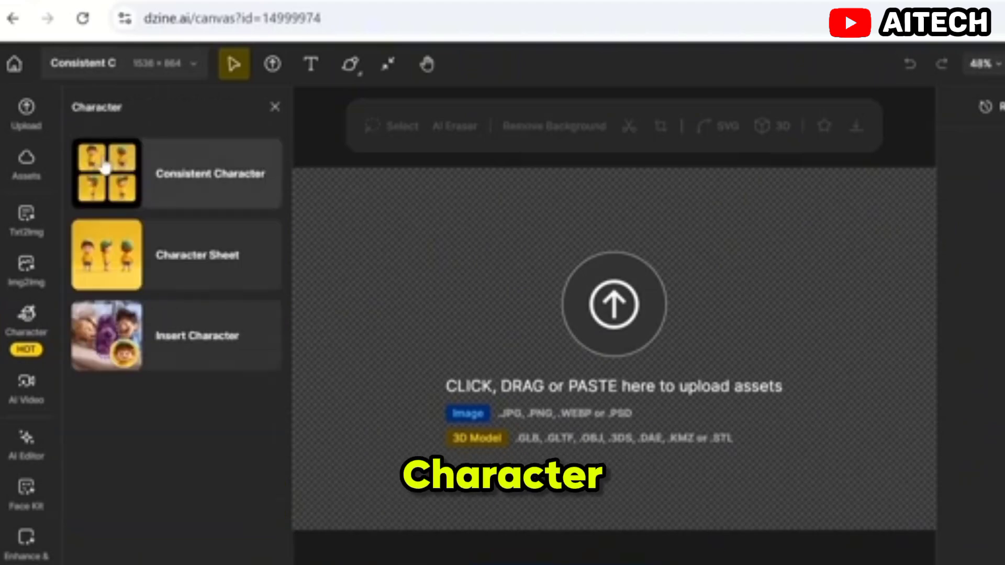
{"action": "left_click", "coordinate": [154, 270]}
{"action": "left_click", "coordinate": [73, 108]}
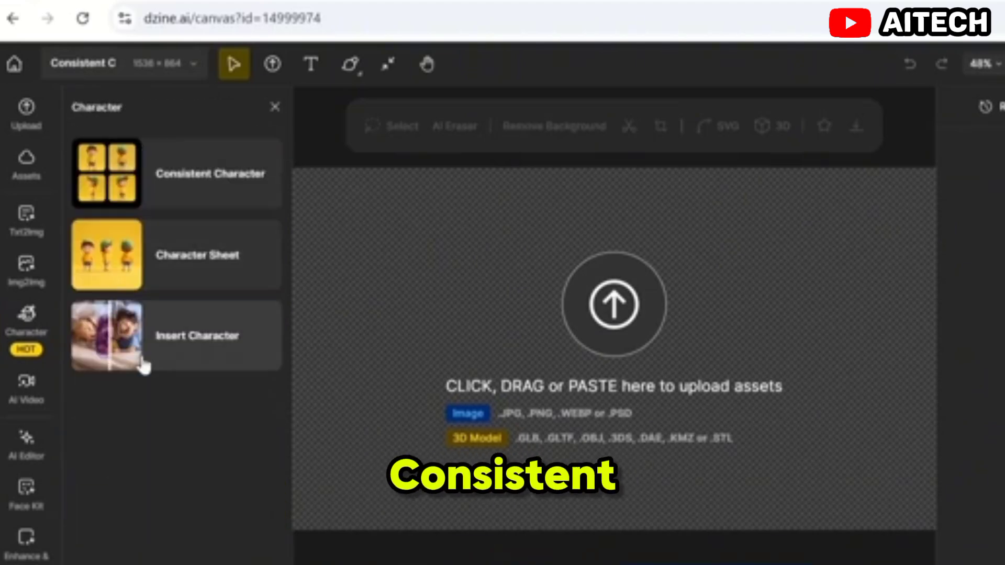
{"action": "left_click", "coordinate": [139, 359]}
{"action": "left_click", "coordinate": [77, 107]}
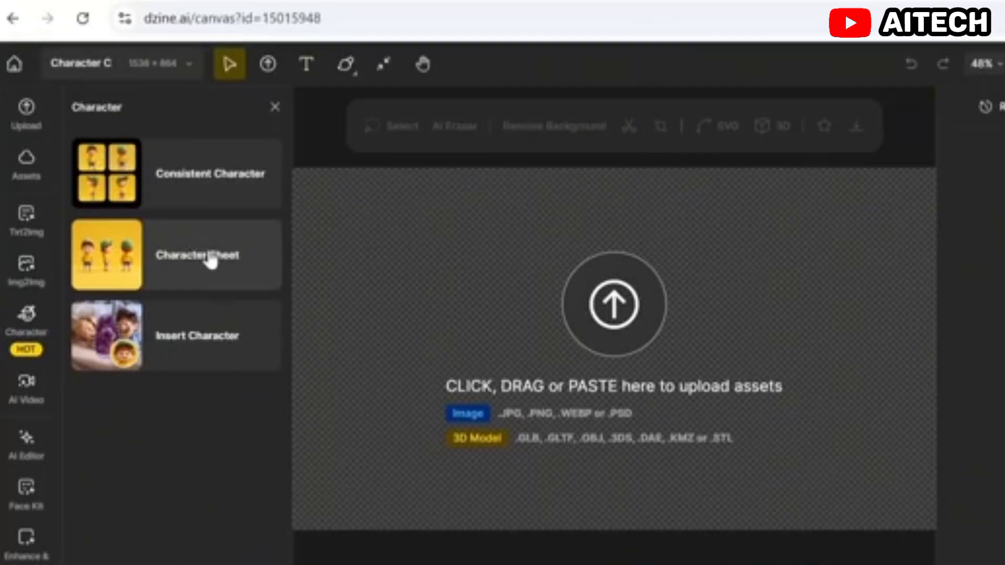
Step: Start a Character Sheet and choose FLUX.1 as its style
{"action": "left_click", "coordinate": [197, 262]}
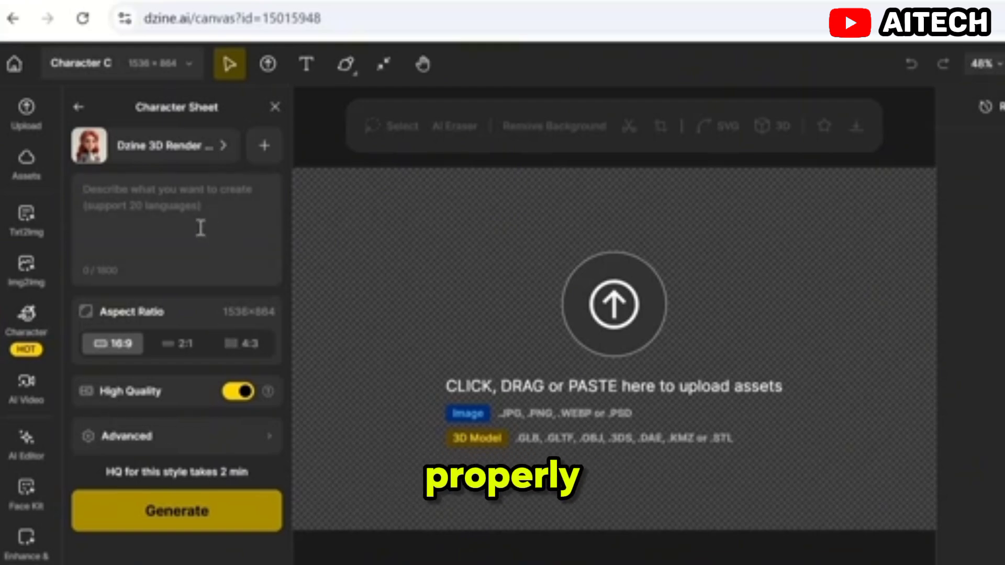
{"action": "left_click", "coordinate": [173, 152]}
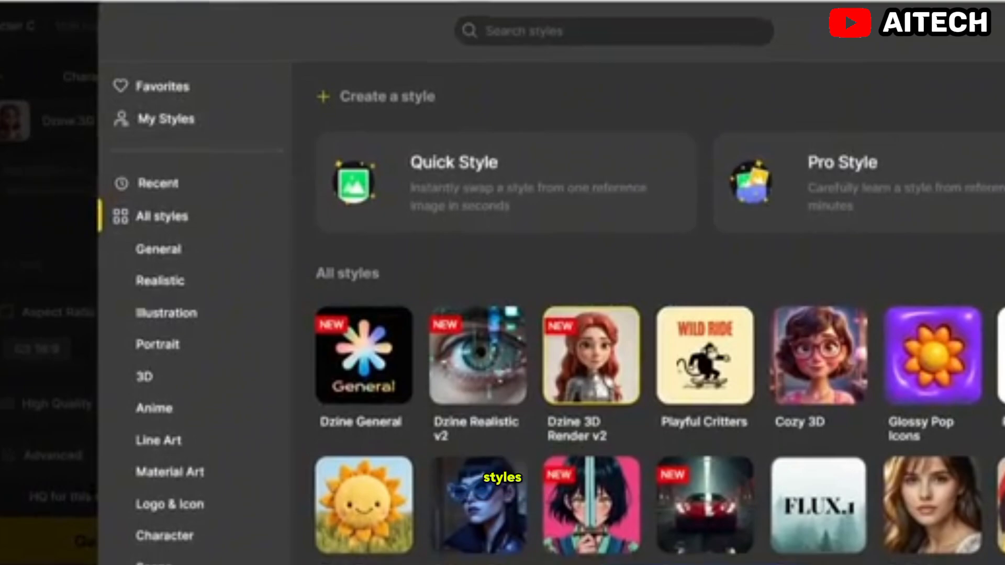
{"action": "scroll", "coordinate": [659, 315], "scroll_direction": "down", "scroll_amount": 10}
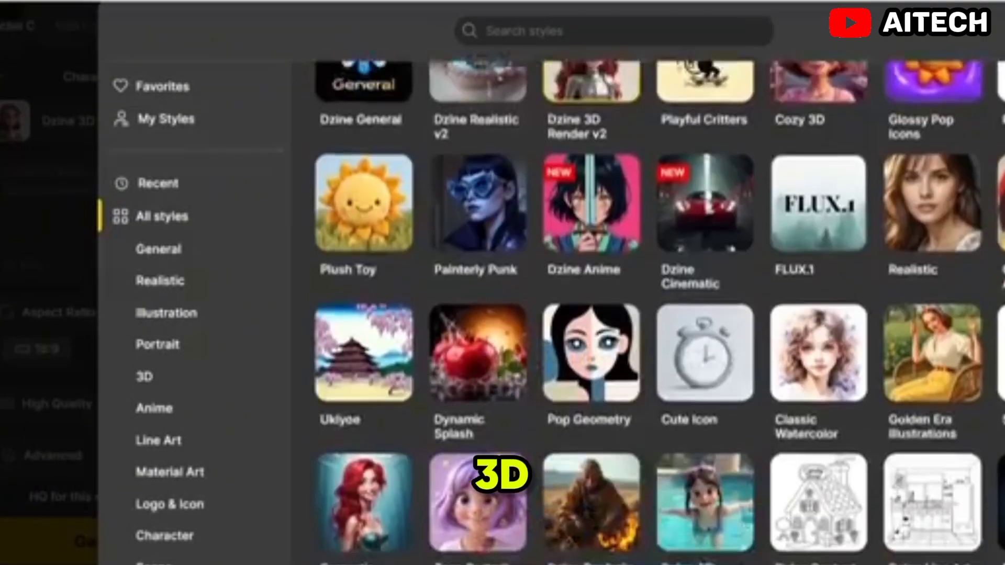
{"action": "scroll", "coordinate": [649, 314], "scroll_direction": "down", "scroll_amount": 15}
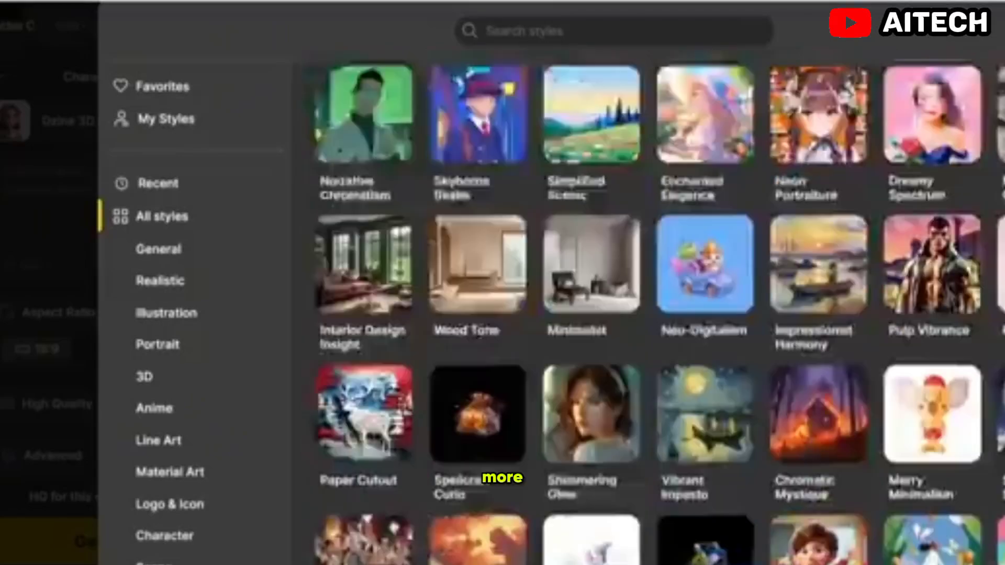
{"action": "scroll", "coordinate": [649, 314], "scroll_direction": "down", "scroll_amount": 15}
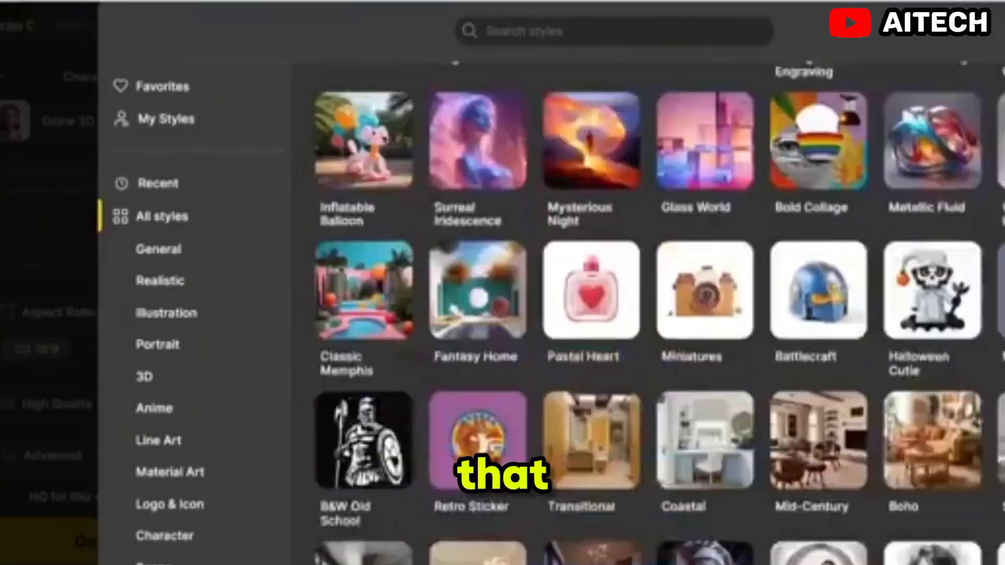
{"action": "scroll", "coordinate": [649, 314], "scroll_direction": "up", "scroll_amount": 20}
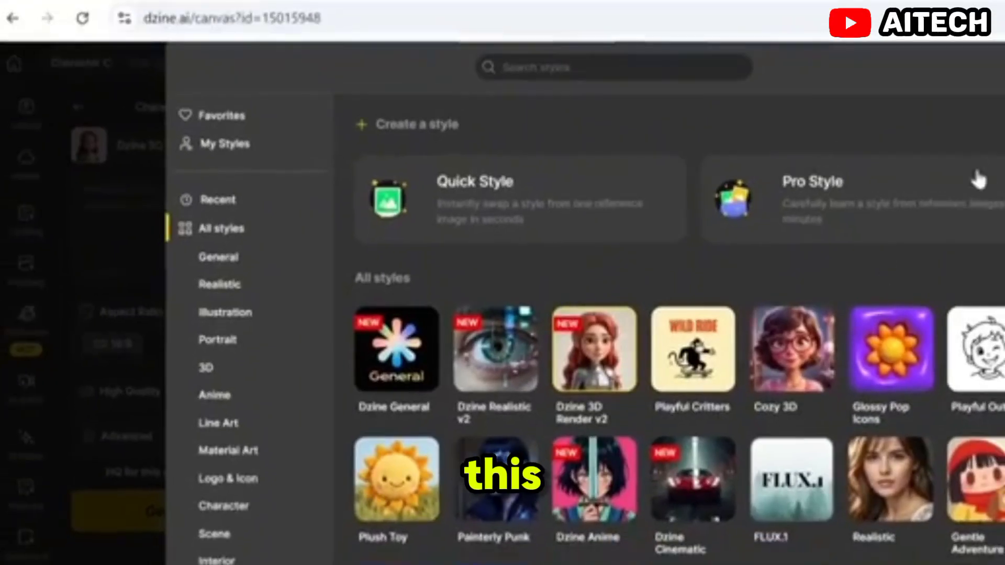
{"action": "left_click", "coordinate": [790, 490]}
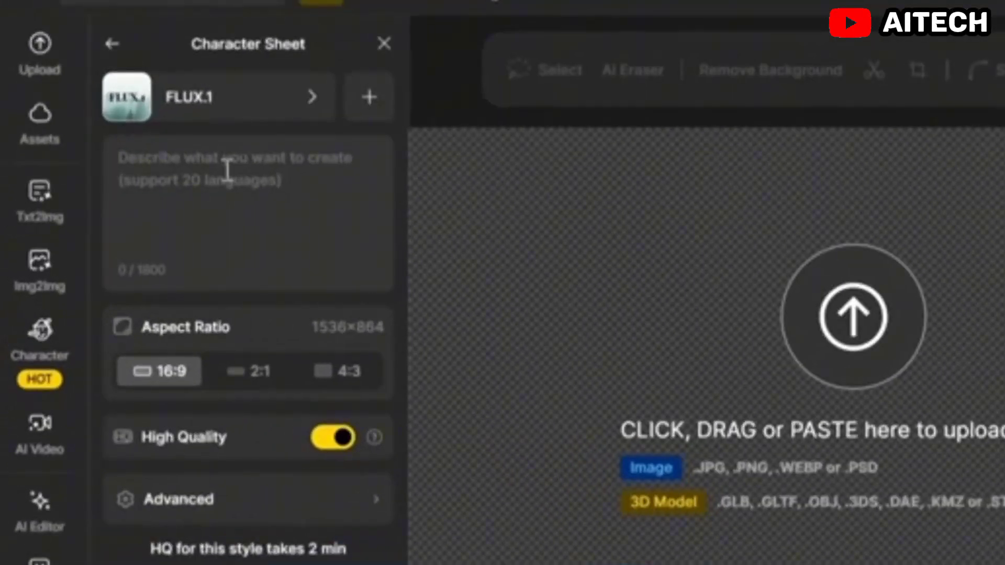
Step: Paste the male cat prompt as the description, starting "A large, fluffy orange cat with a big, round belly, thick fur, and sturdy legs"
{"action": "left_click", "coordinate": [227, 170]}
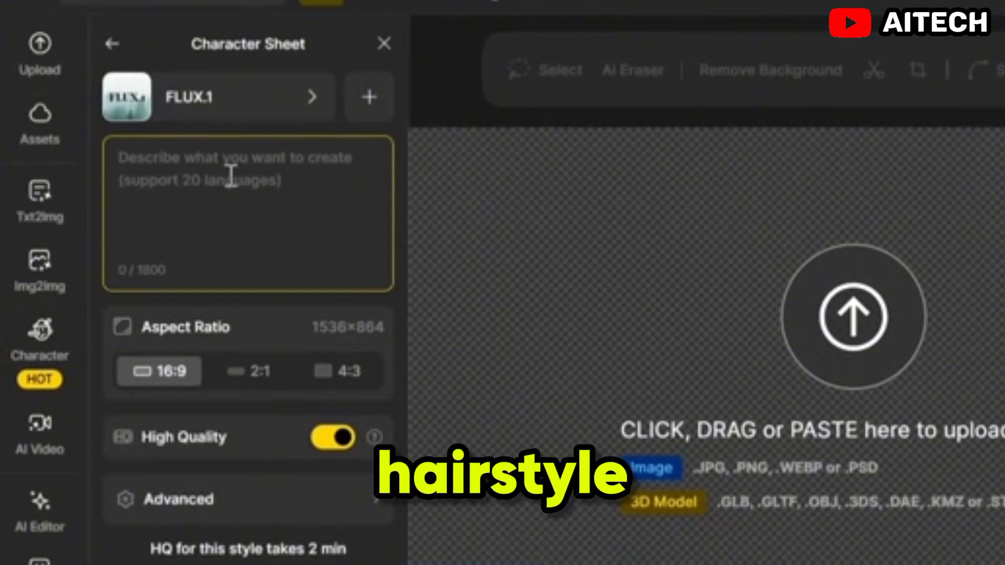
{"action": "key", "text": "ctrl+v"}
{"action": "scroll", "coordinate": [246, 250], "scroll_direction": "up", "scroll_amount": 5}
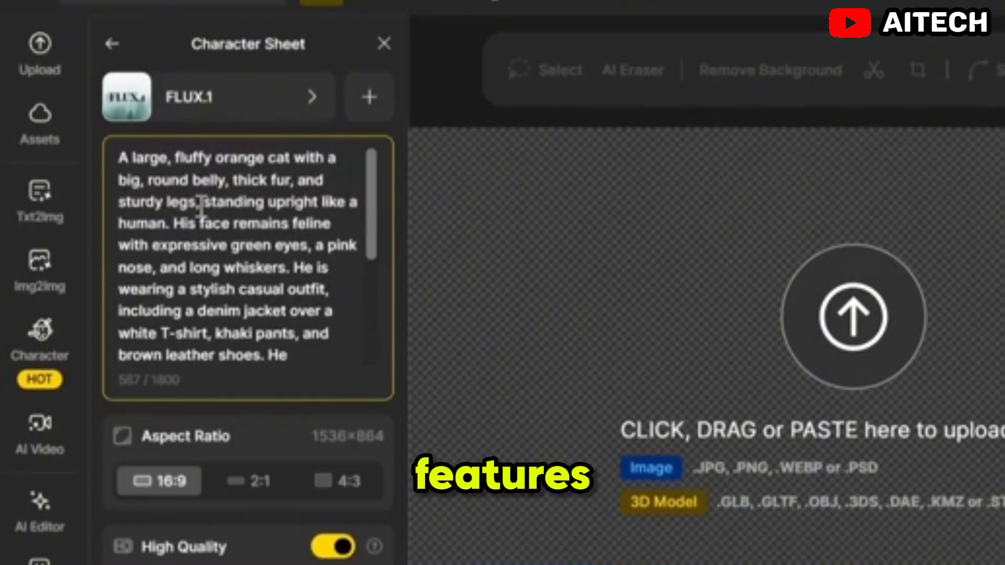
{"action": "scroll", "coordinate": [201, 209], "scroll_direction": "down", "scroll_amount": 5}
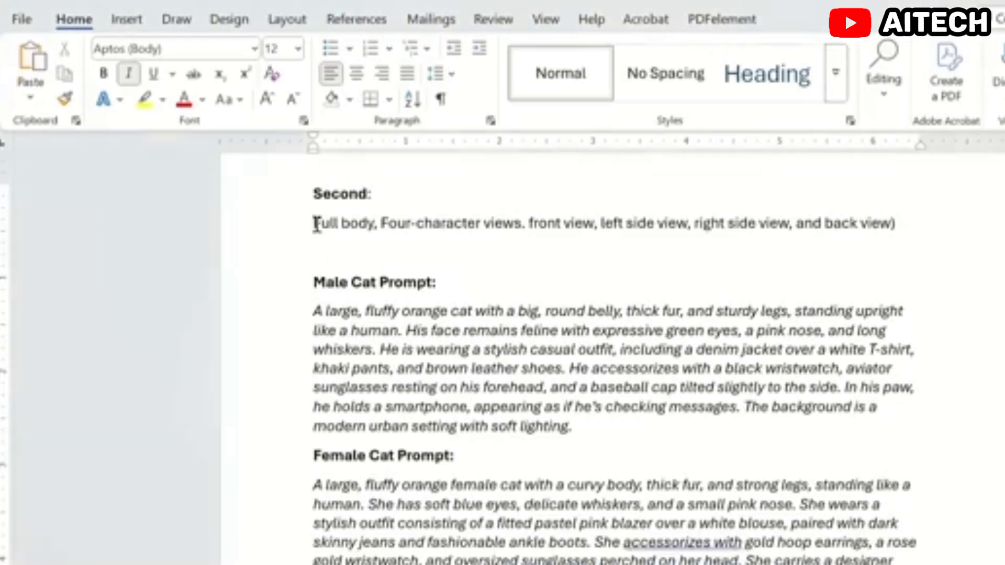
Step: Copy the line "Full body, Four-character views. front view, left side view, right side view, and back view)" from the Word document and append it to the prompt
{"action": "left_click_drag", "start_coordinate": [316, 224], "coordinate": [981, 235]}
{"action": "key", "text": "ctrl+c"}
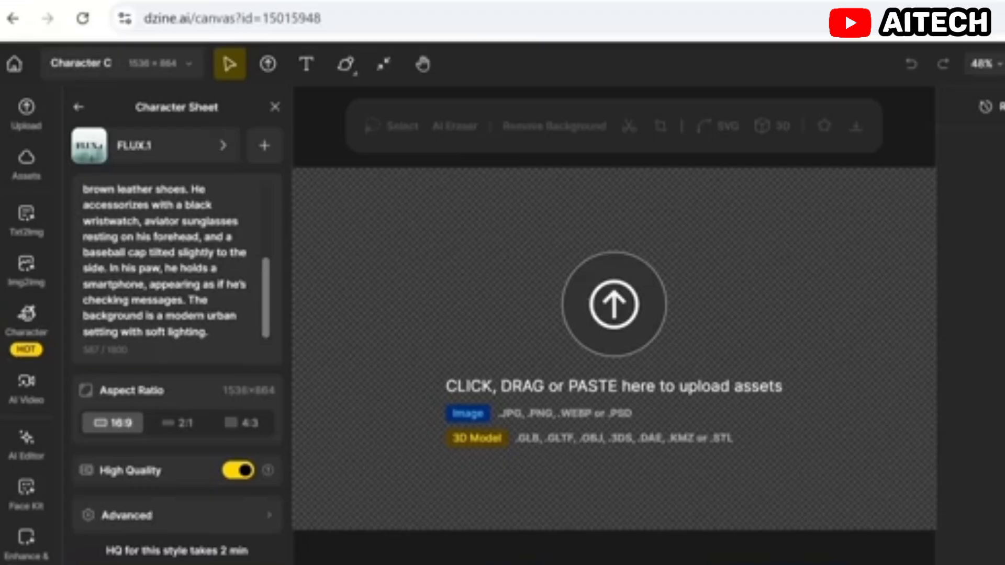
{"action": "left_click", "coordinate": [255, 335]}
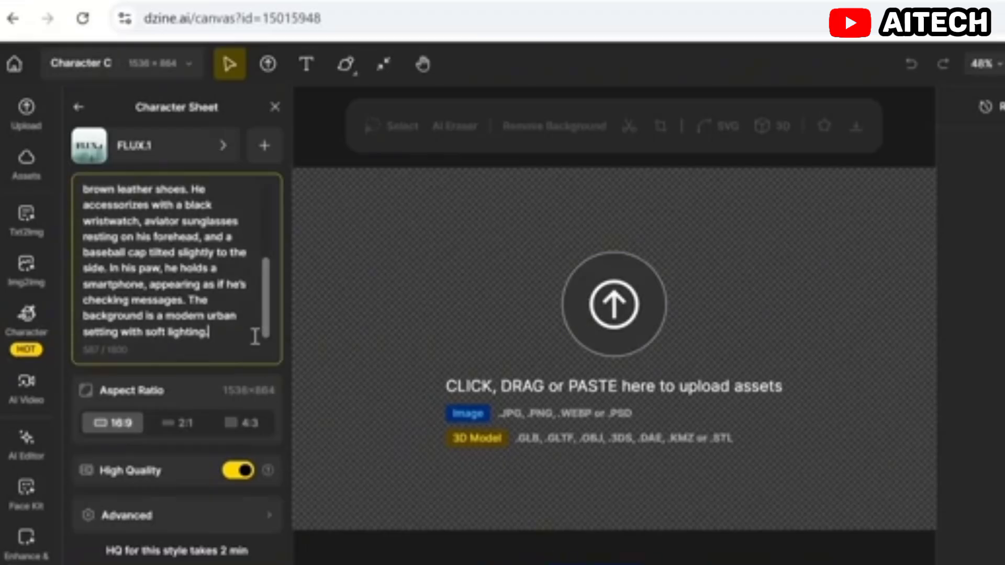
{"action": "key", "text": "Return"}
{"action": "key", "text": "Return"}
{"action": "key", "text": "ctrl+v"}
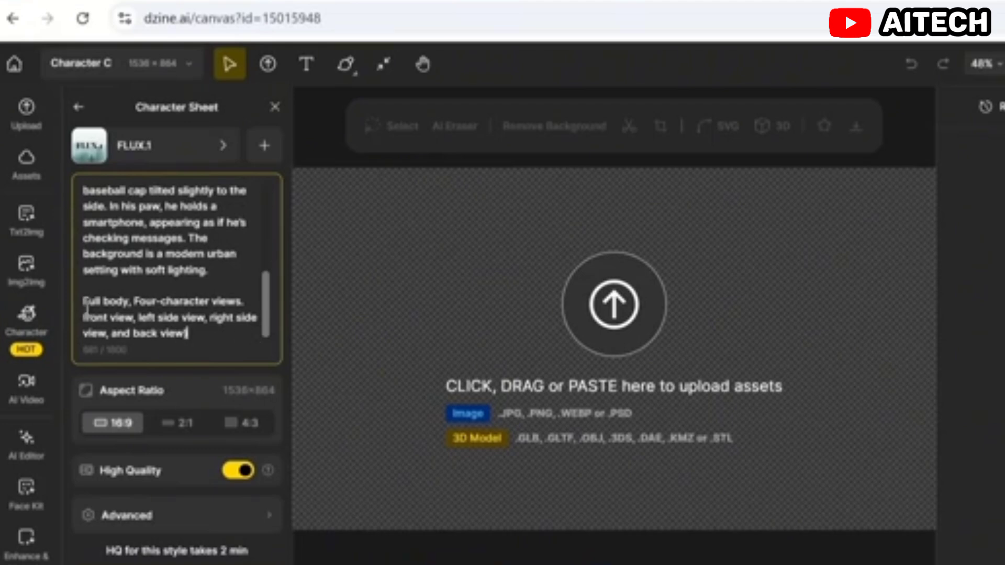
{"action": "left_click_drag", "start_coordinate": [135, 301], "coordinate": [232, 308]}
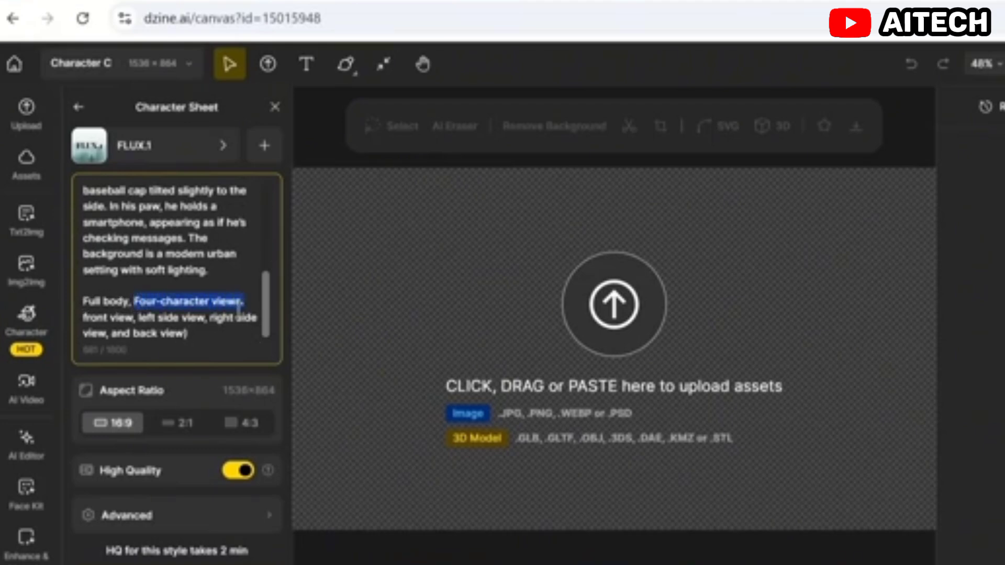
{"action": "left_click", "coordinate": [238, 310]}
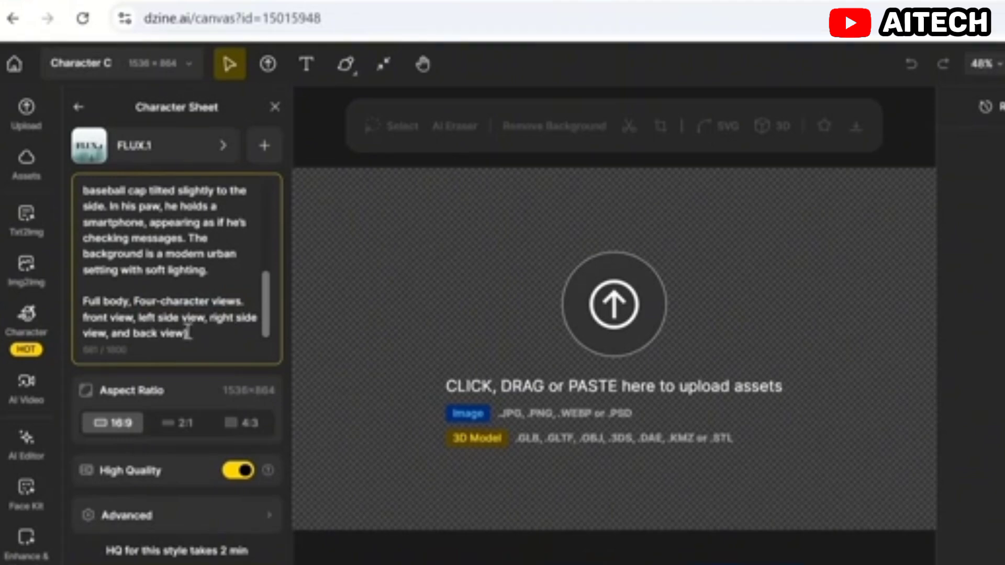
Step: Use the 16:9 aspect ratio, review the full prompt and generate the character sheet
{"action": "left_click", "coordinate": [117, 435]}
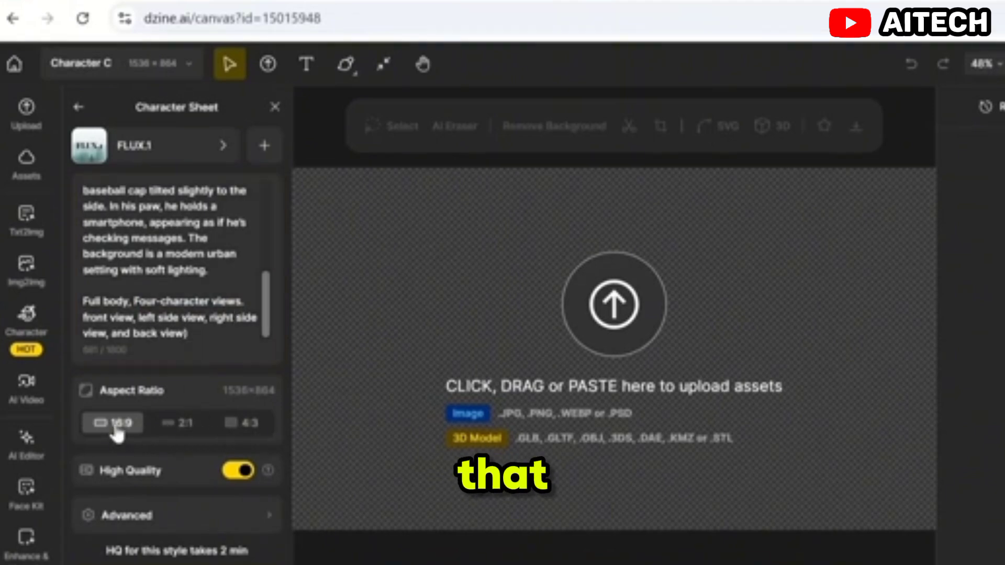
{"action": "scroll", "coordinate": [167, 322], "scroll_direction": "up", "scroll_amount": 5}
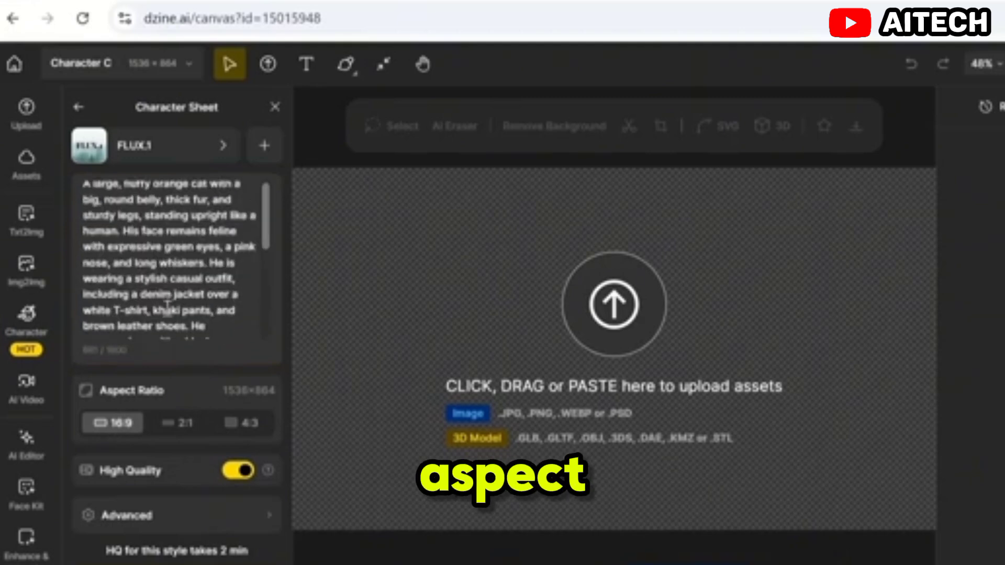
{"action": "scroll", "coordinate": [167, 322], "scroll_direction": "down", "scroll_amount": 5}
{"action": "left_click", "coordinate": [177, 564]}
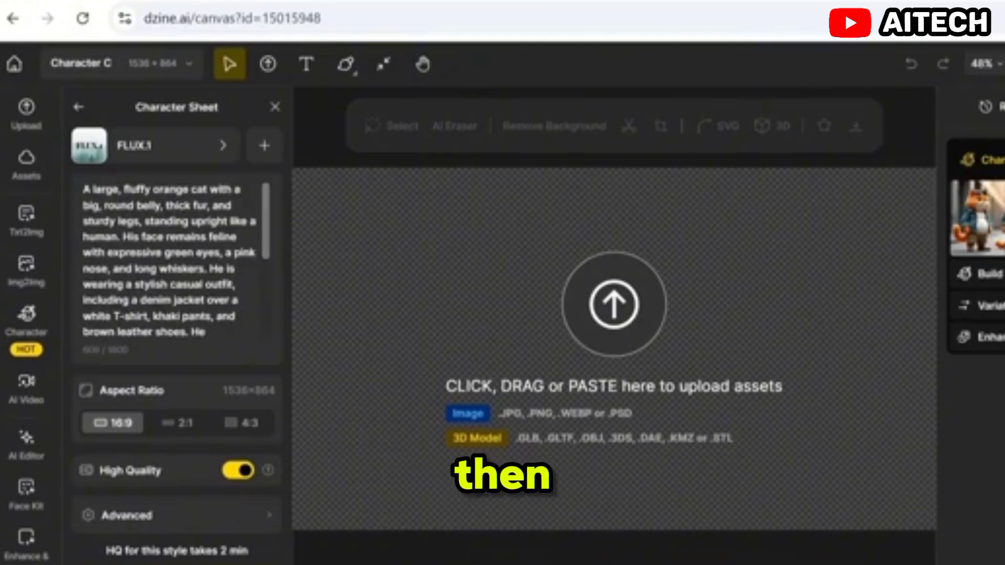
Step: Close the New Character form and paste two more copies of the generated three-cat image onto the canvas
{"action": "mouse_move", "coordinate": [1001, 219]}
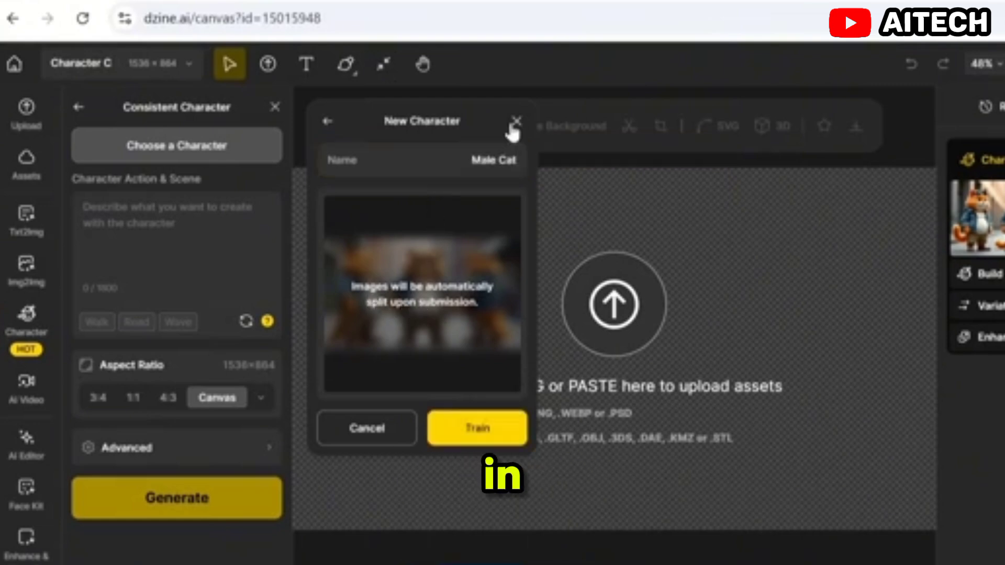
{"action": "left_click", "coordinate": [513, 125]}
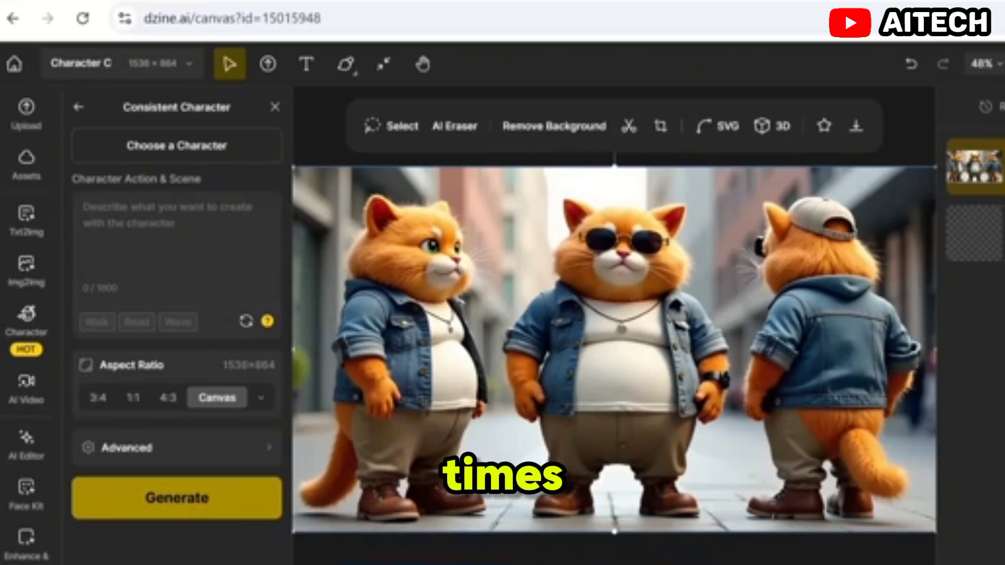
{"action": "key", "text": "ctrl+v"}
{"action": "key", "text": "ctrl+v"}
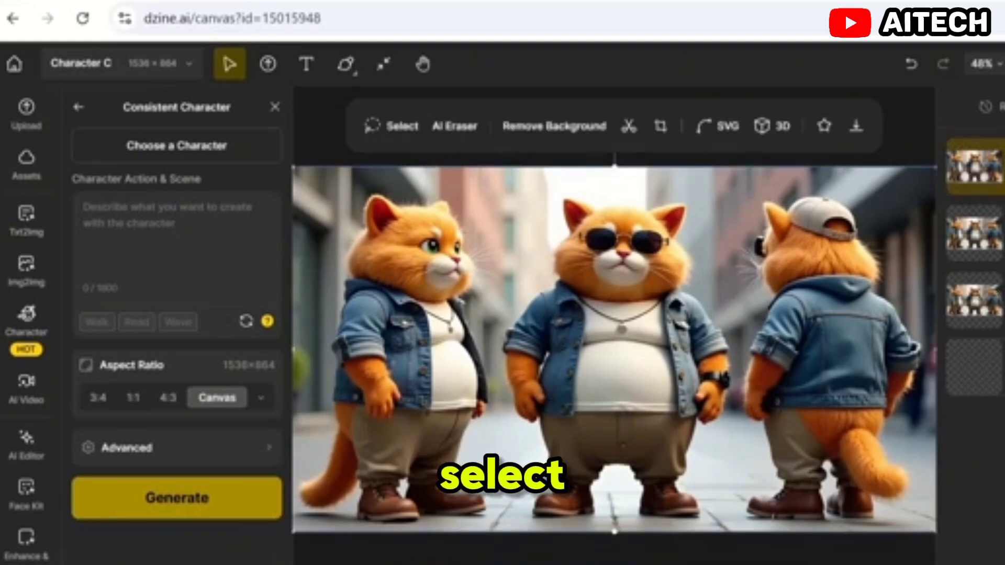
Step: Crop the topmost image copy to only the side-view cat
{"action": "left_click", "coordinate": [659, 128]}
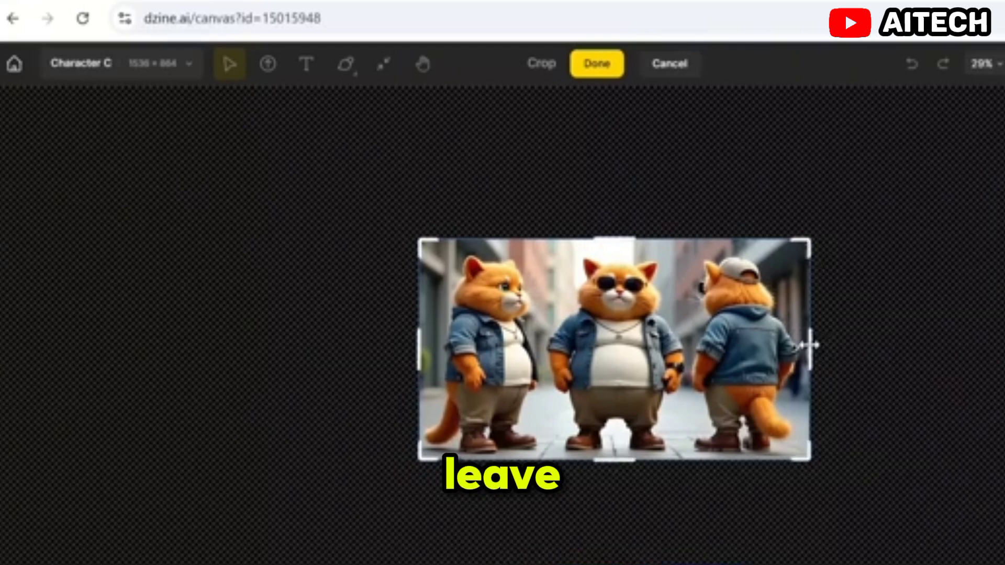
{"action": "left_click_drag", "start_coordinate": [810, 343], "coordinate": [548, 342]}
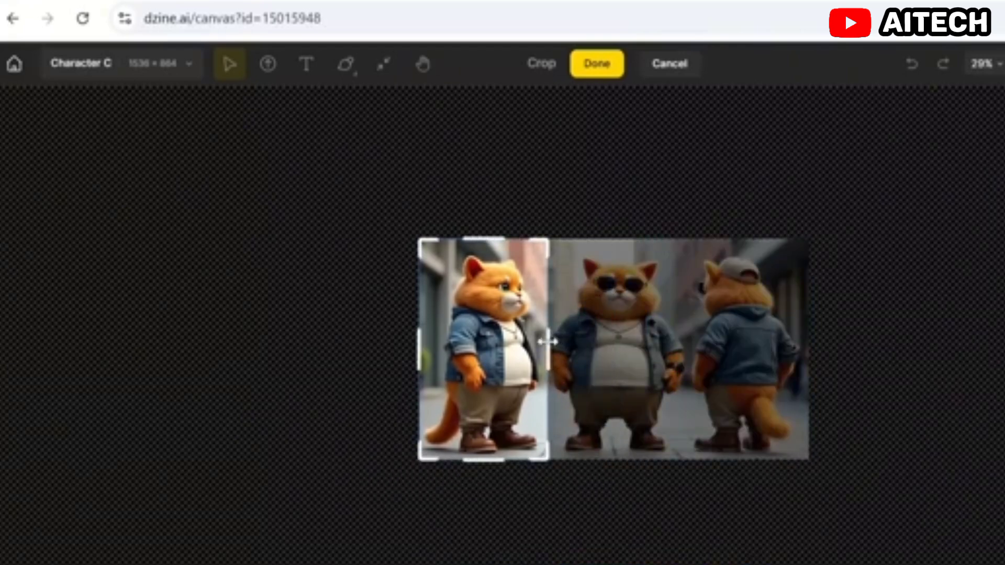
{"action": "left_click", "coordinate": [596, 73]}
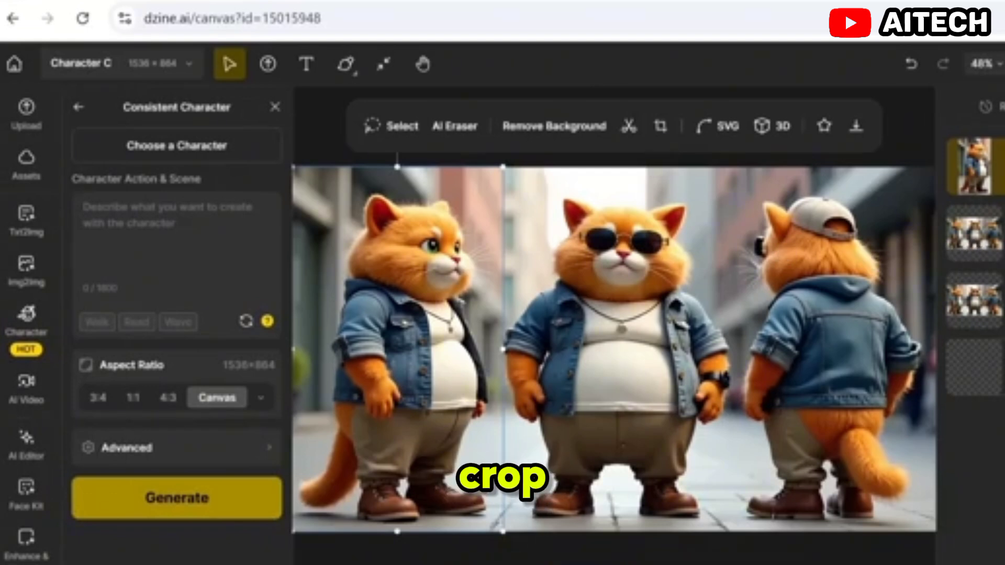
Step: Hide the cropped side-view layer and crop the second image copy to only the front-facing cat in the middle
{"action": "left_click", "coordinate": [1003, 166]}
{"action": "left_click", "coordinate": [988, 234]}
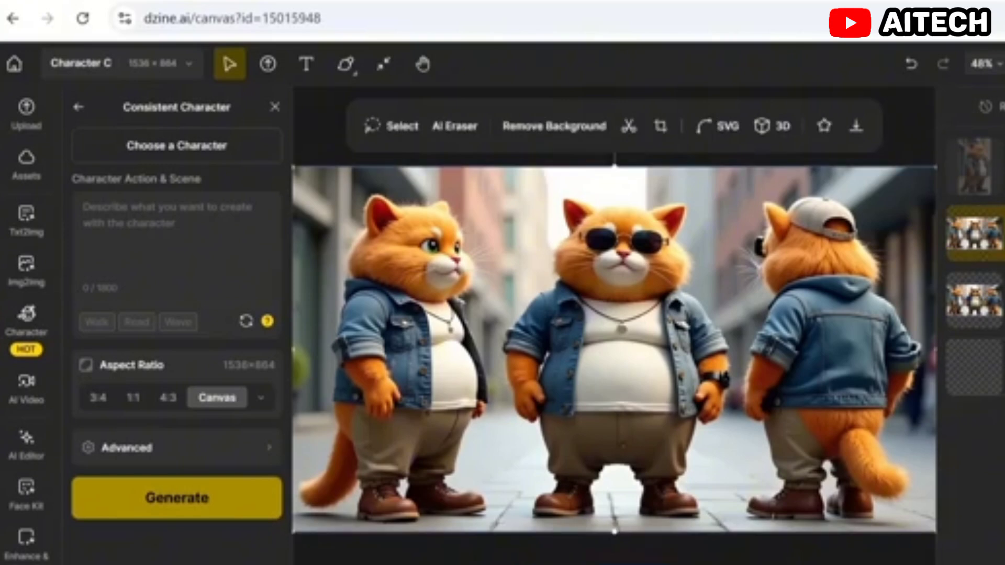
{"action": "left_click", "coordinate": [660, 125]}
{"action": "left_click_drag", "start_coordinate": [413, 347], "coordinate": [538, 365]}
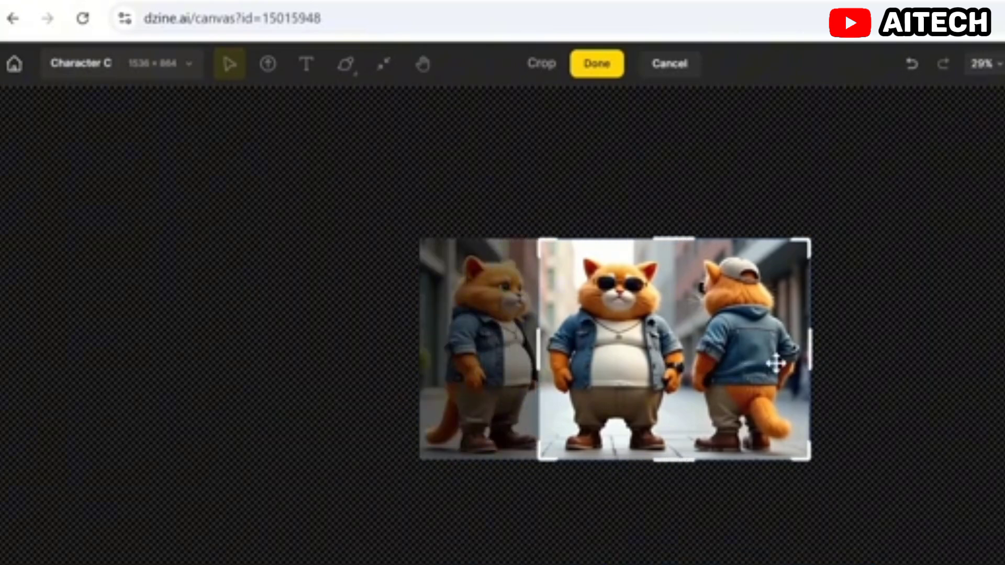
{"action": "left_click_drag", "start_coordinate": [806, 356], "coordinate": [694, 363]}
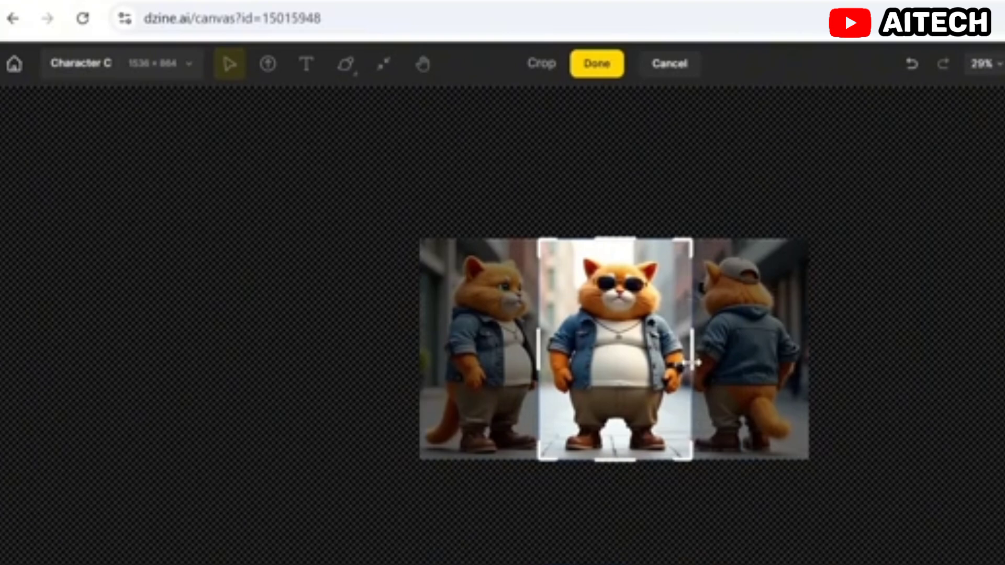
{"action": "left_click", "coordinate": [602, 75]}
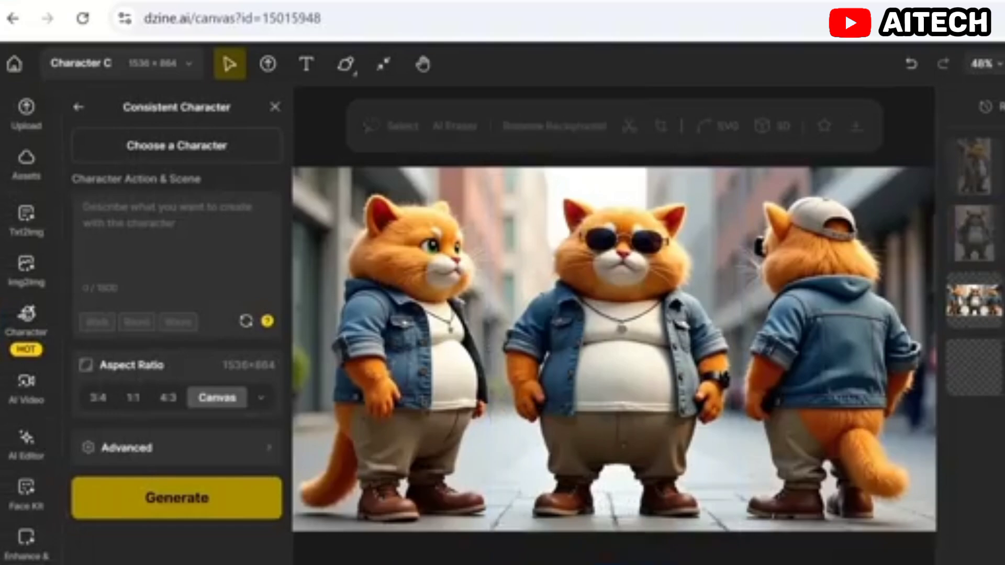
Step: Crop the third image copy to only the back-view cat and fit the canvas to the cropped image
{"action": "left_click", "coordinate": [661, 126]}
{"action": "left_click_drag", "start_coordinate": [418, 351], "coordinate": [686, 361]}
{"action": "left_click", "coordinate": [602, 73]}
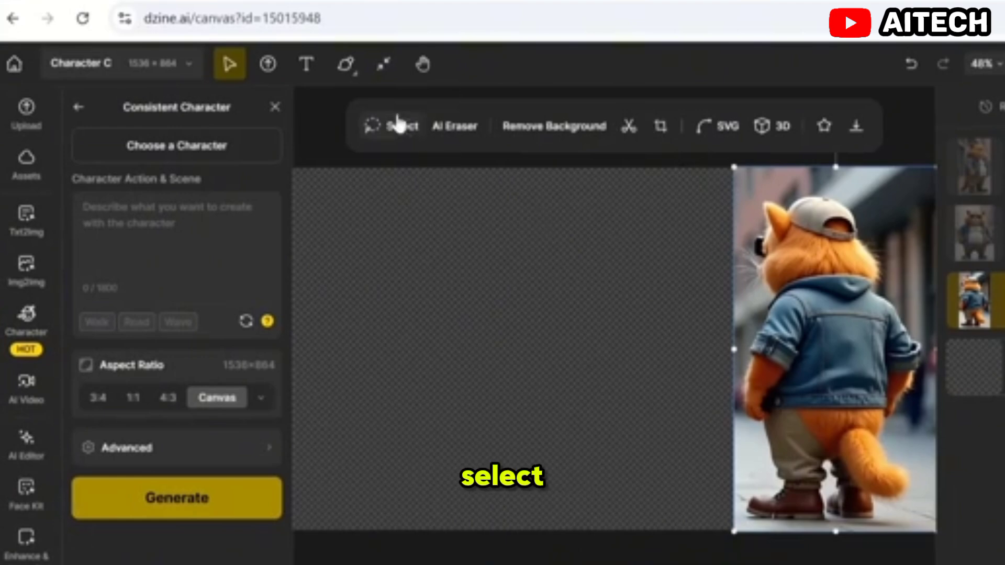
{"action": "left_click", "coordinate": [384, 65]}
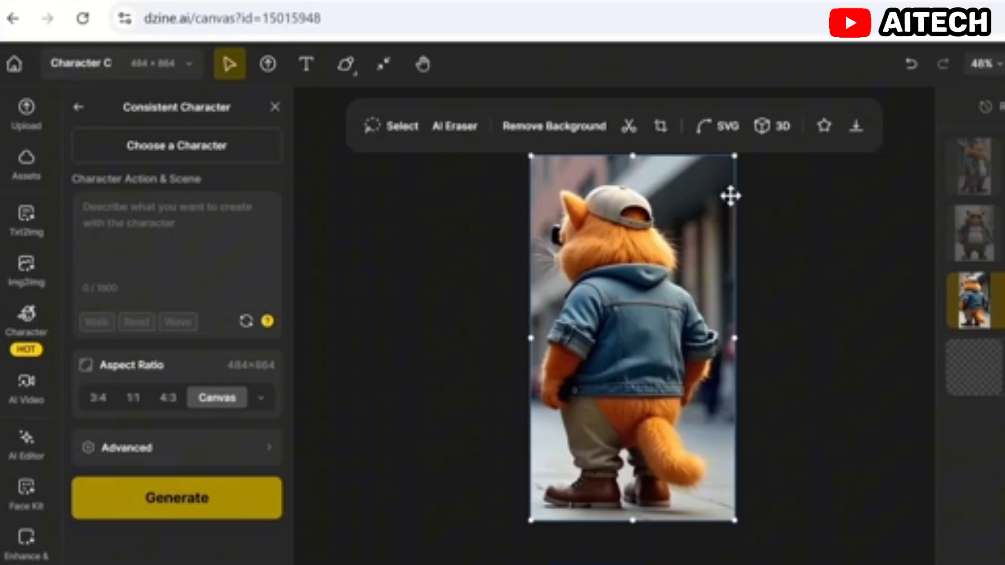
Step: Download the cropped back-view cat and the side-view cat as PNG images at 1x upscale without a watermark
{"action": "left_click", "coordinate": [857, 127]}
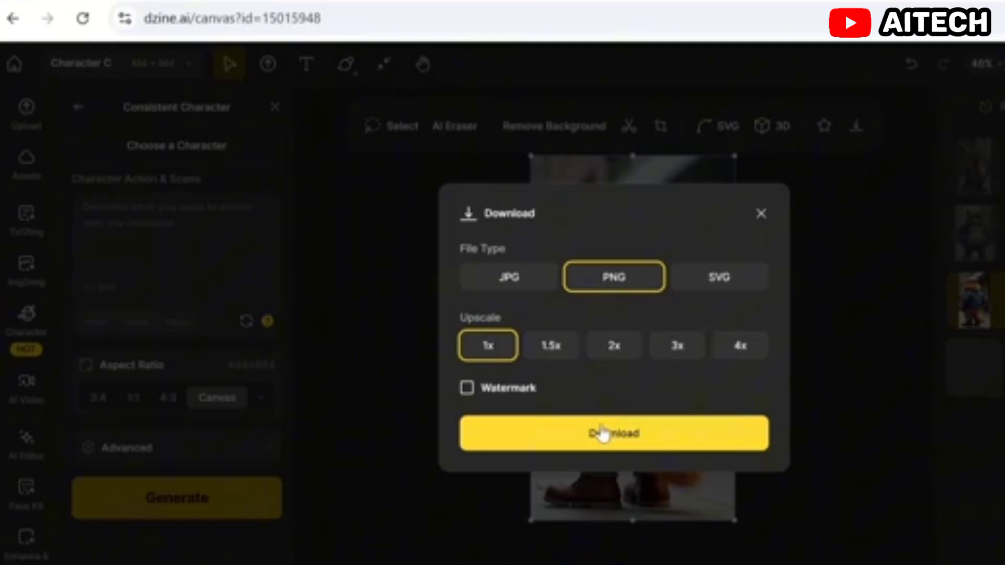
{"action": "left_click", "coordinate": [618, 438]}
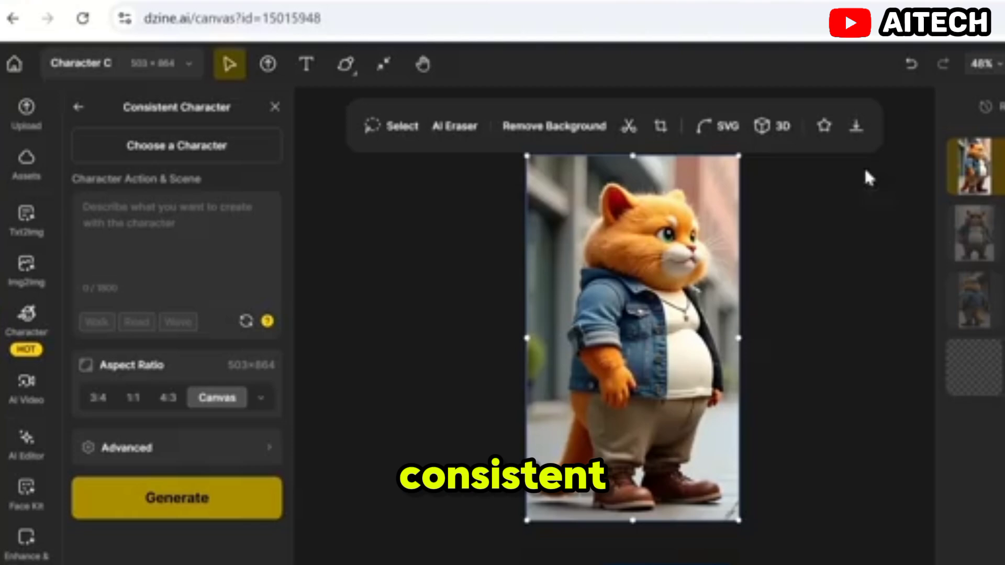
{"action": "left_click", "coordinate": [857, 128]}
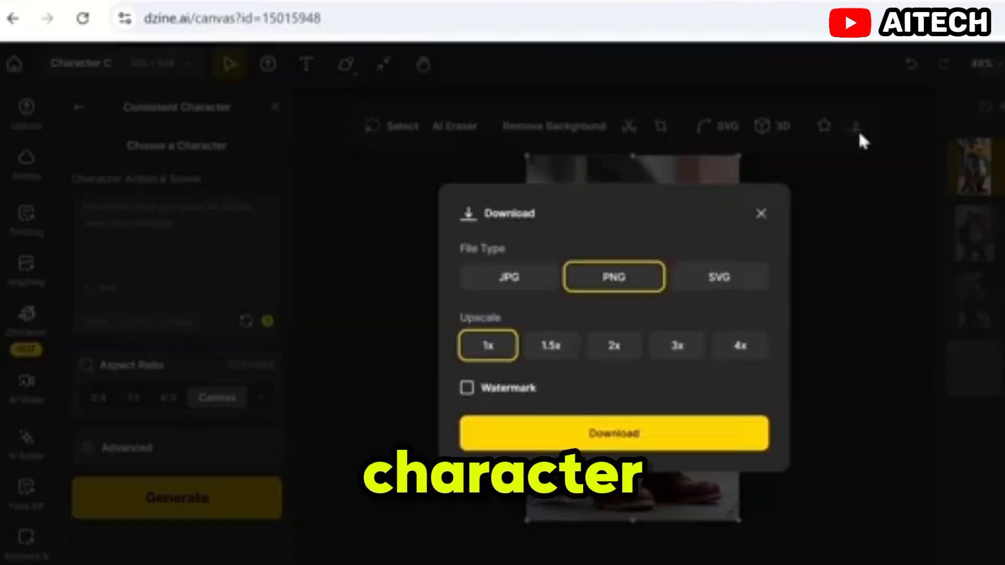
{"action": "left_click", "coordinate": [614, 434]}
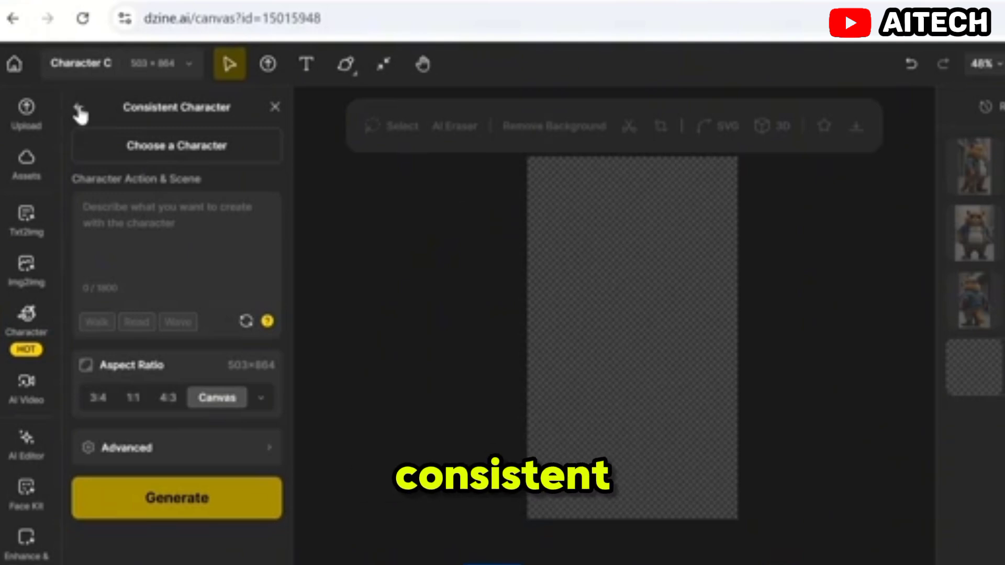
Step: Create a new consistent character named "Cat Male" from the three cropped cat view images and start its training
{"action": "left_click", "coordinate": [79, 109]}
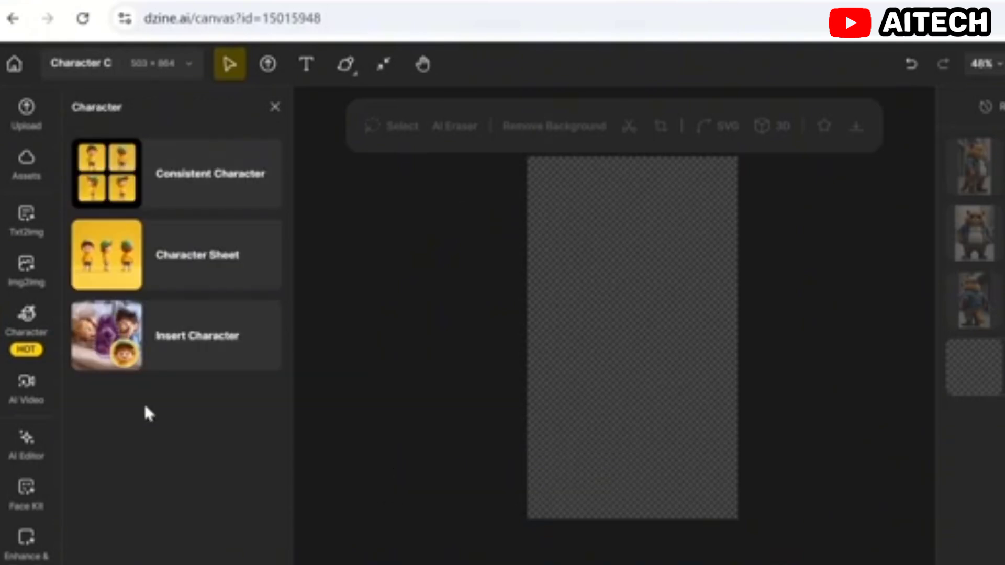
{"action": "left_click", "coordinate": [196, 183]}
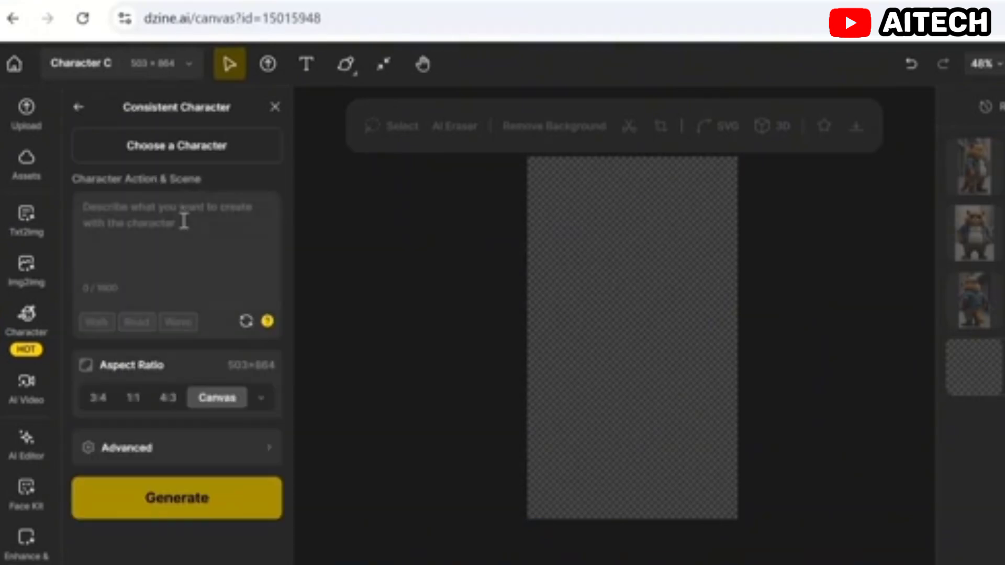
{"action": "left_click", "coordinate": [178, 153]}
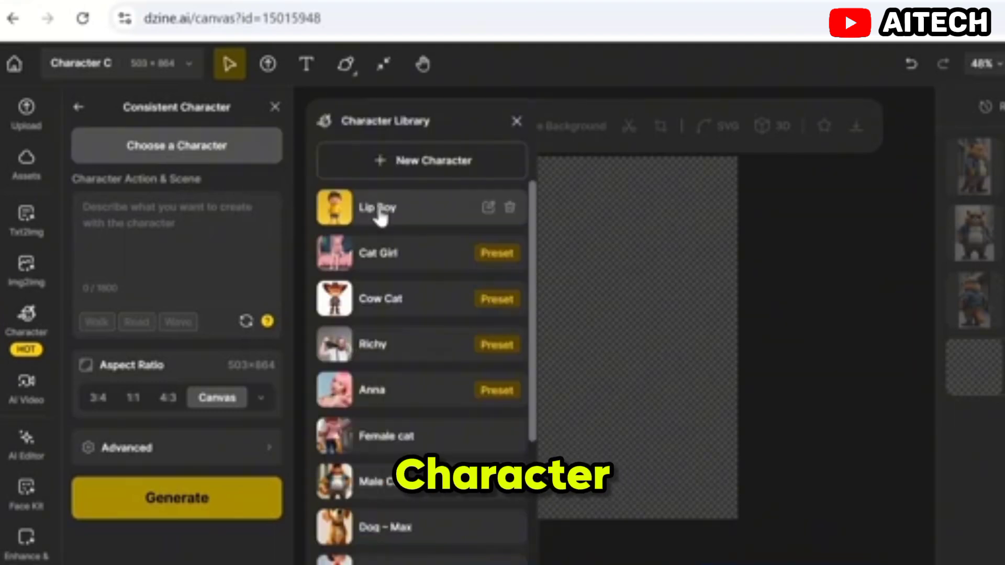
{"action": "scroll", "coordinate": [379, 240], "scroll_direction": "down", "scroll_amount": 4}
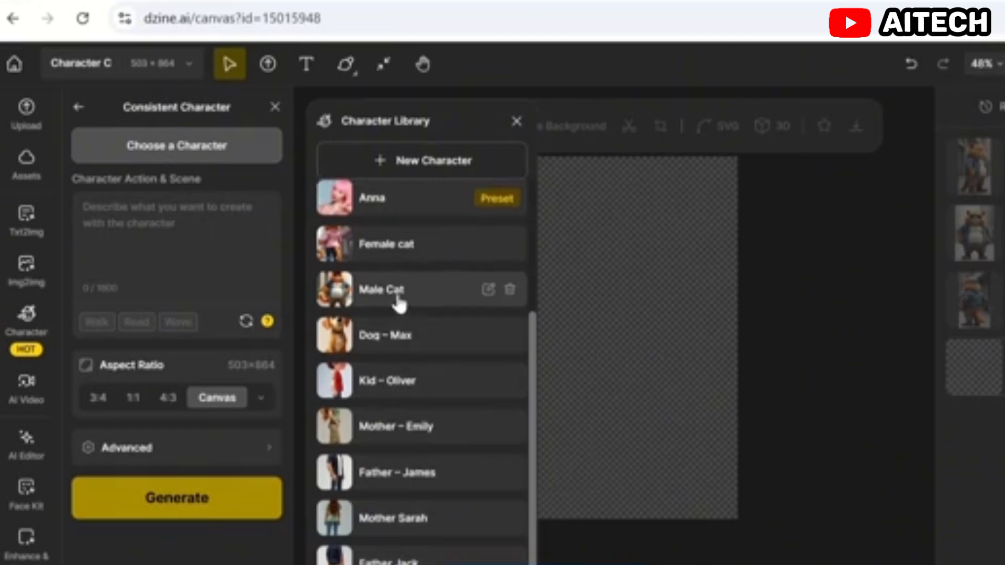
{"action": "scroll", "coordinate": [400, 285], "scroll_direction": "up", "scroll_amount": 4}
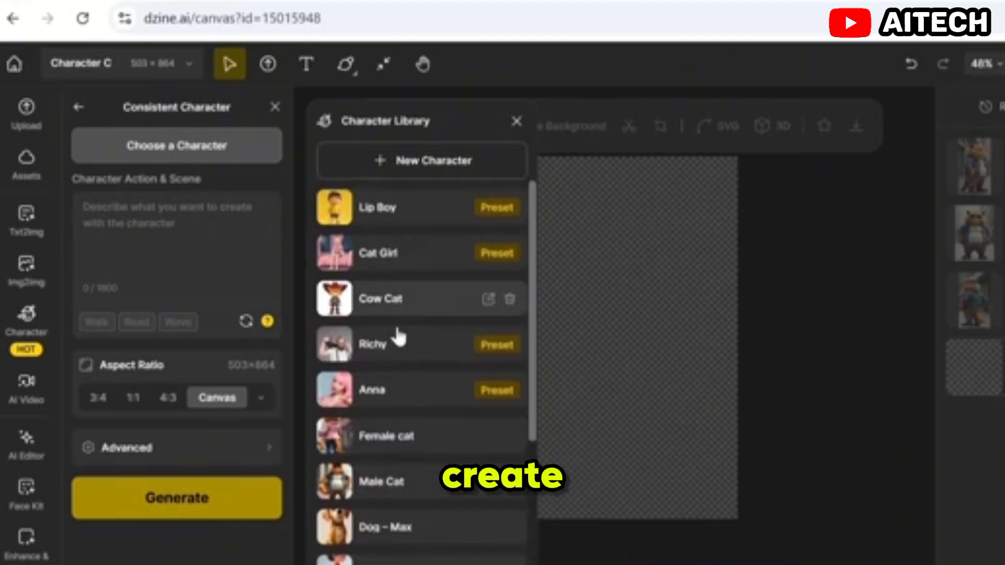
{"action": "left_click", "coordinate": [426, 165]}
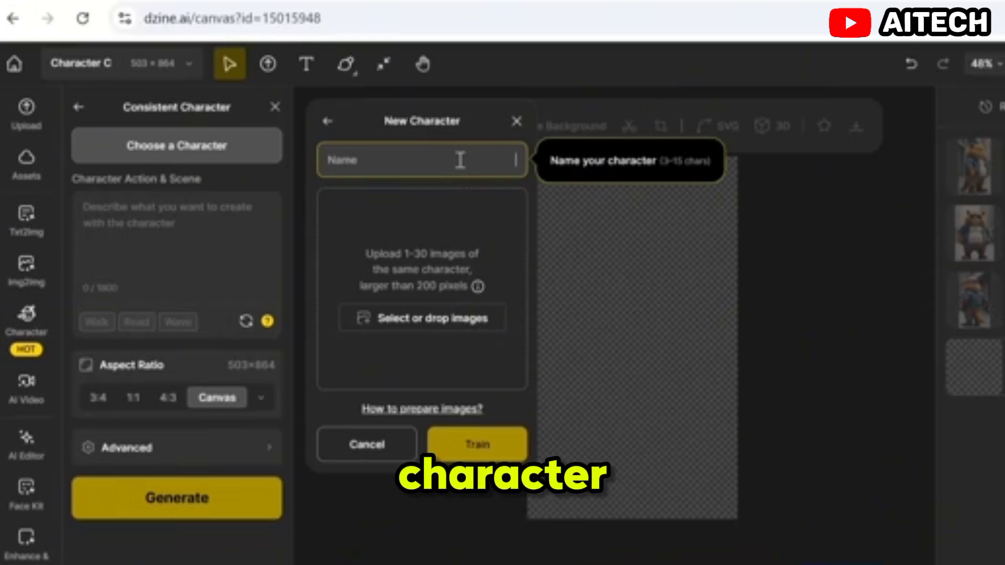
{"action": "type", "text": "Cal"}
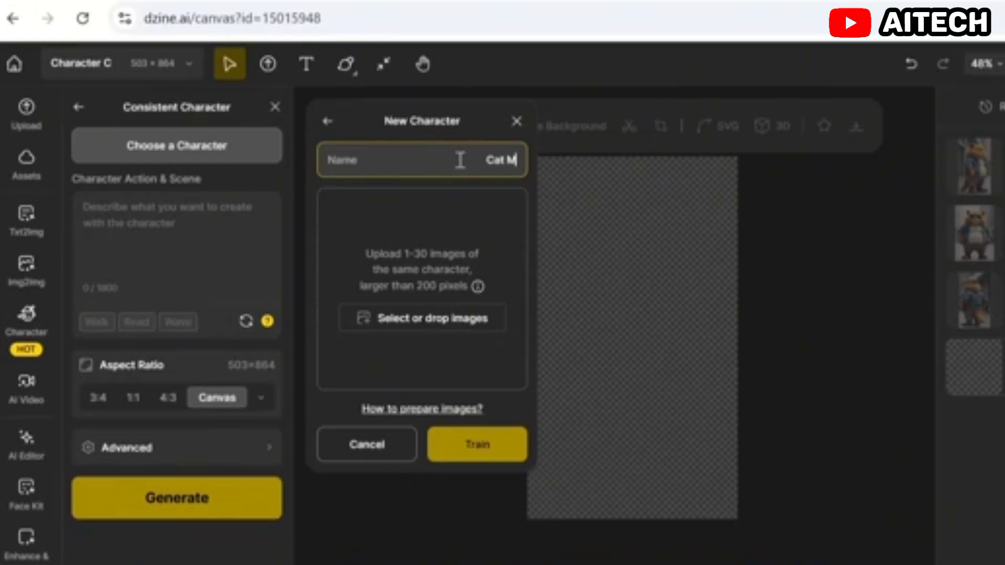
{"action": "left_click", "coordinate": [408, 206]}
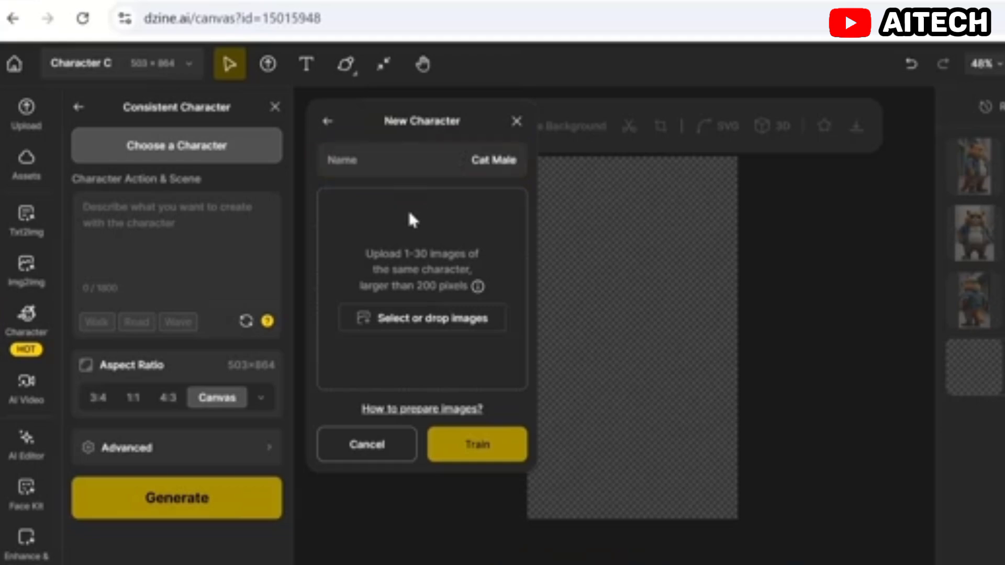
{"action": "left_click", "coordinate": [423, 319]}
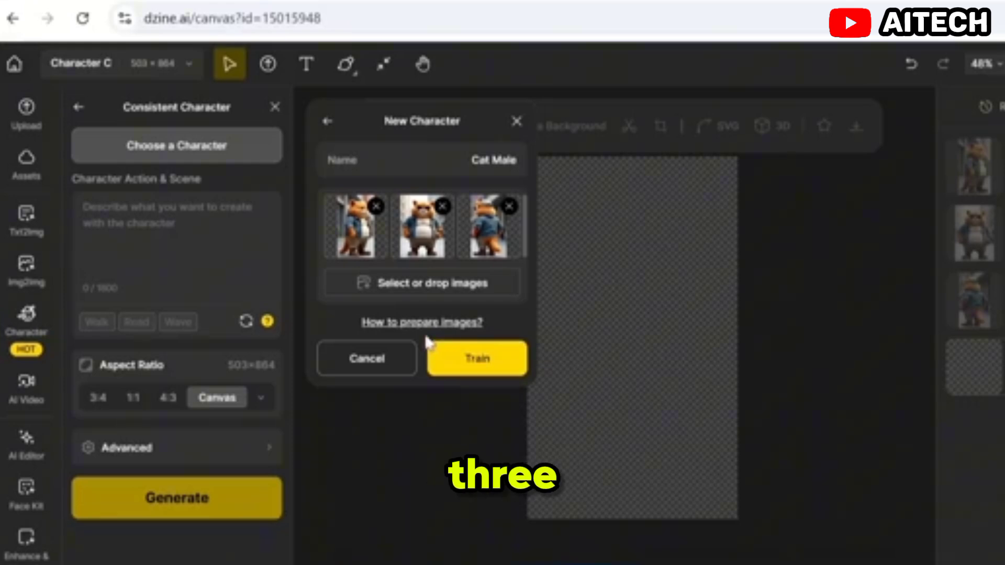
{"action": "left_click", "coordinate": [478, 360]}
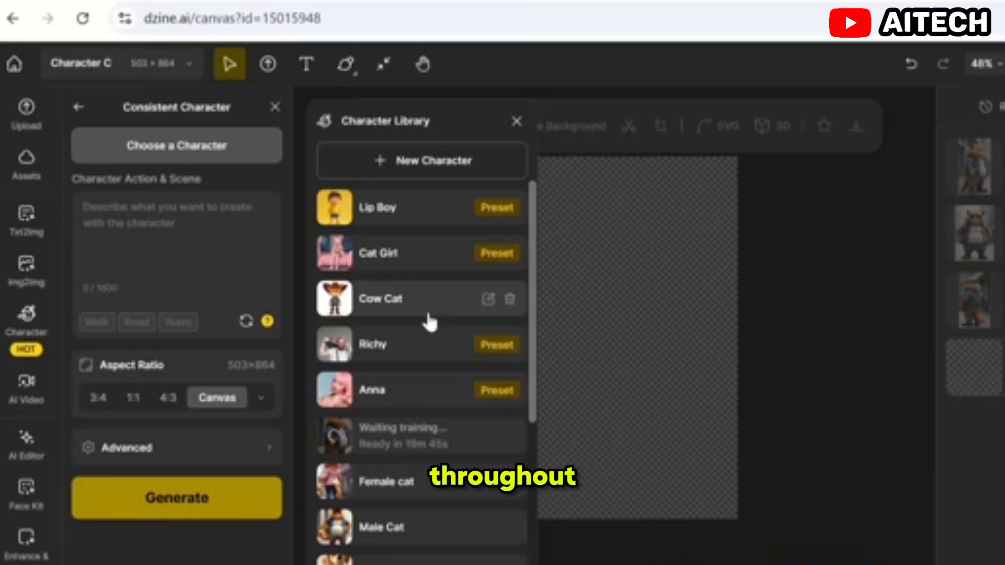
Step: Replace the Character Sheet prompt with the description of a large, fluffy orange female cat in a pastel pink blazer
{"action": "left_click", "coordinate": [77, 107]}
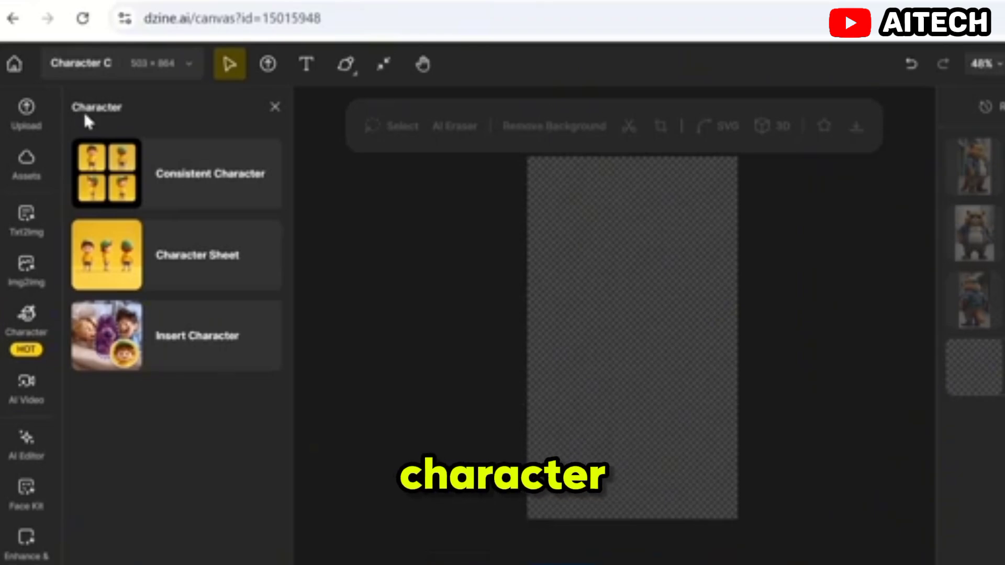
{"action": "left_click", "coordinate": [185, 260]}
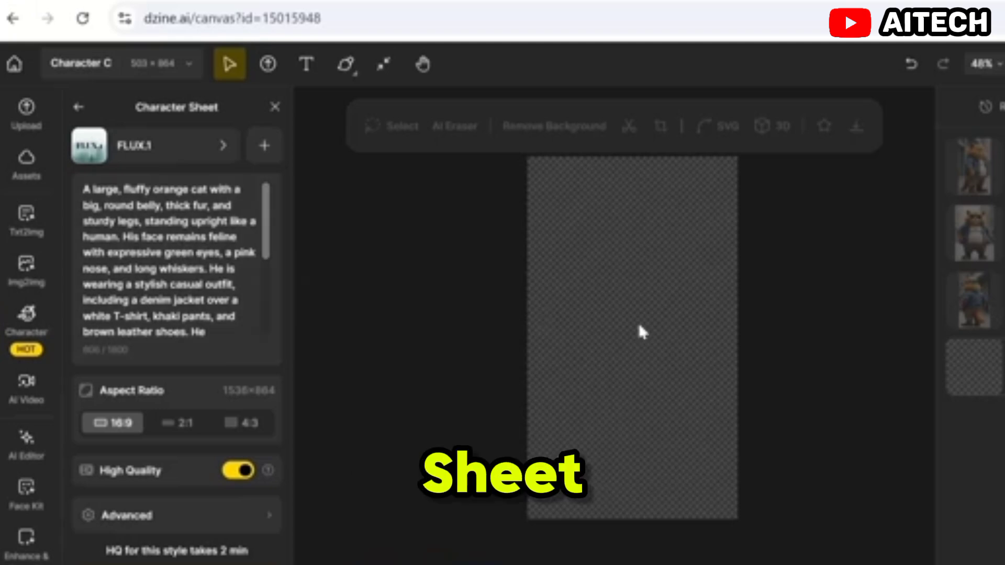
{"action": "left_click", "coordinate": [145, 255]}
{"action": "key", "text": "ctrl+a"}
{"action": "key", "text": "ctrl+v"}
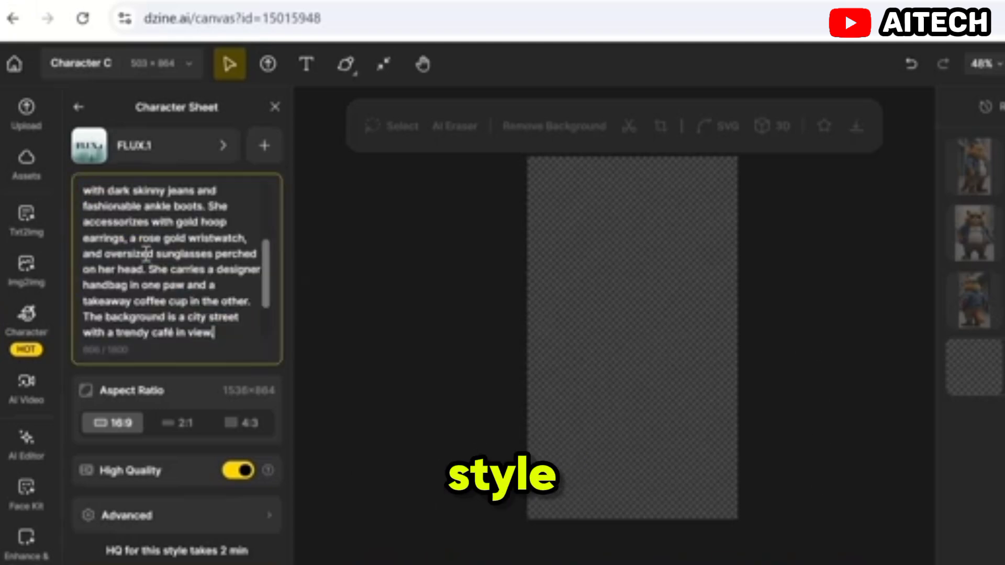
Step: Append the full-body, four-pose instruction with front, left side, right side and back views to the prompt and generate the character sheet
{"action": "scroll", "coordinate": [146, 255], "scroll_direction": "up", "scroll_amount": 5}
{"action": "type", "text": "Full body, Four-character poses. front view, left side view, right side view, and back view)"}
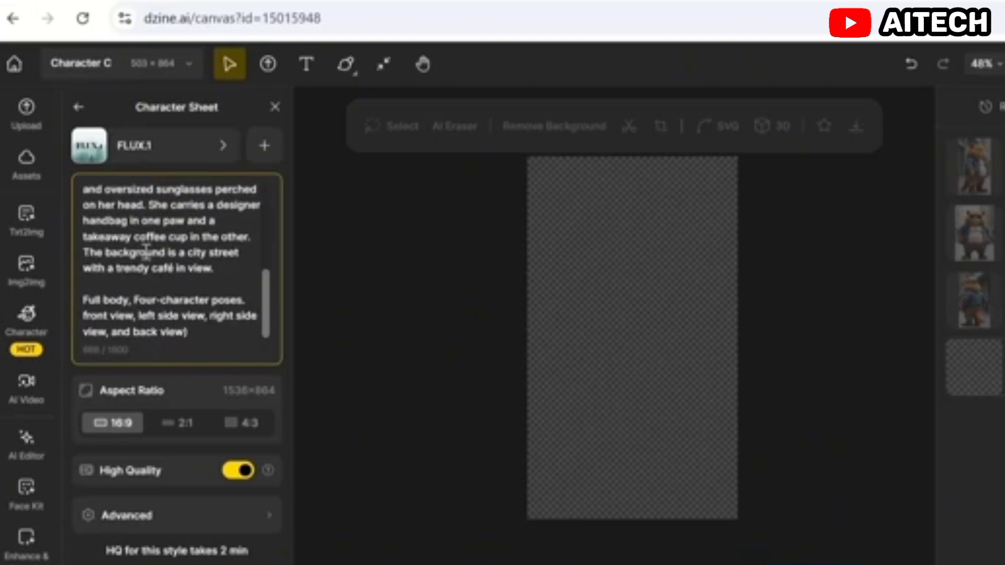
{"action": "scroll", "coordinate": [149, 259], "scroll_direction": "up", "scroll_amount": 5}
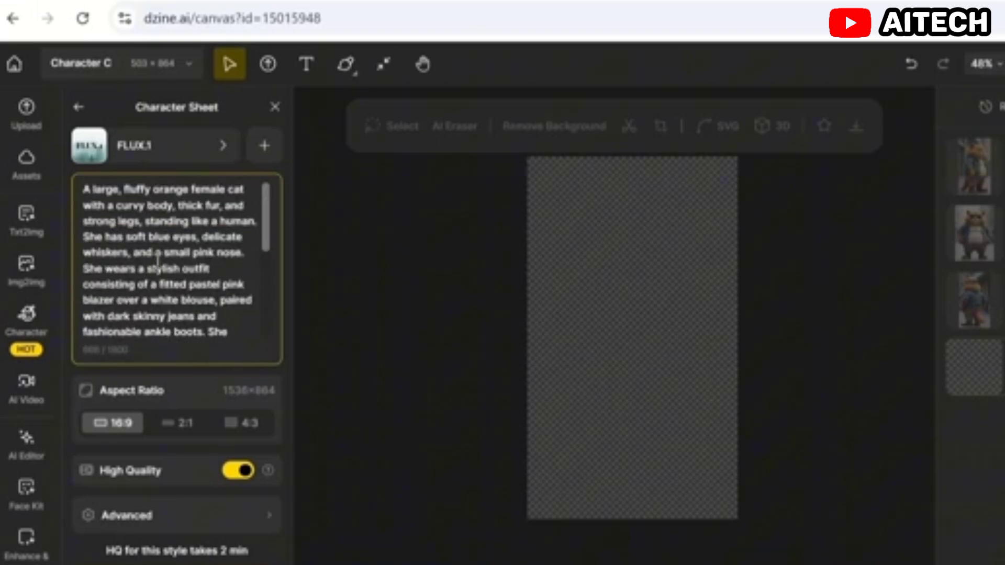
{"action": "scroll", "coordinate": [157, 260], "scroll_direction": "down", "scroll_amount": 5}
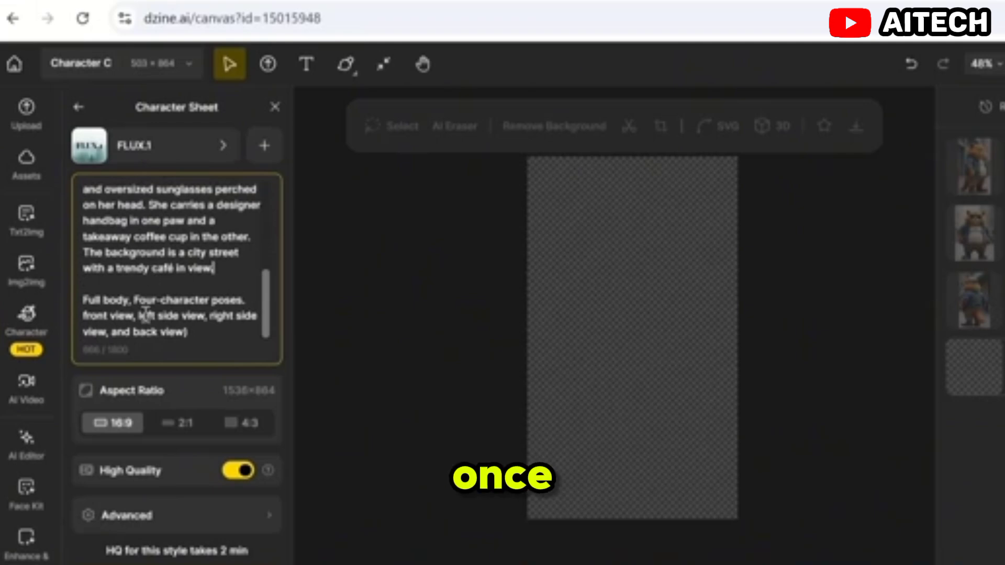
{"action": "left_click", "coordinate": [181, 564]}
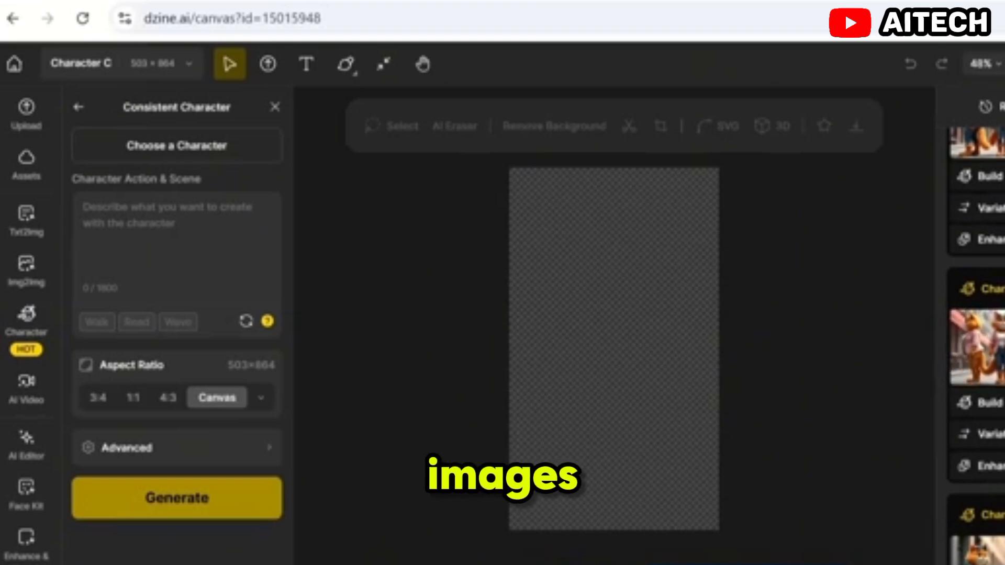
Step: Build a new character from the generated female cat sheet, name it "Cat Carty" and start its training
{"action": "left_click", "coordinate": [990, 403]}
{"action": "left_click", "coordinate": [496, 166]}
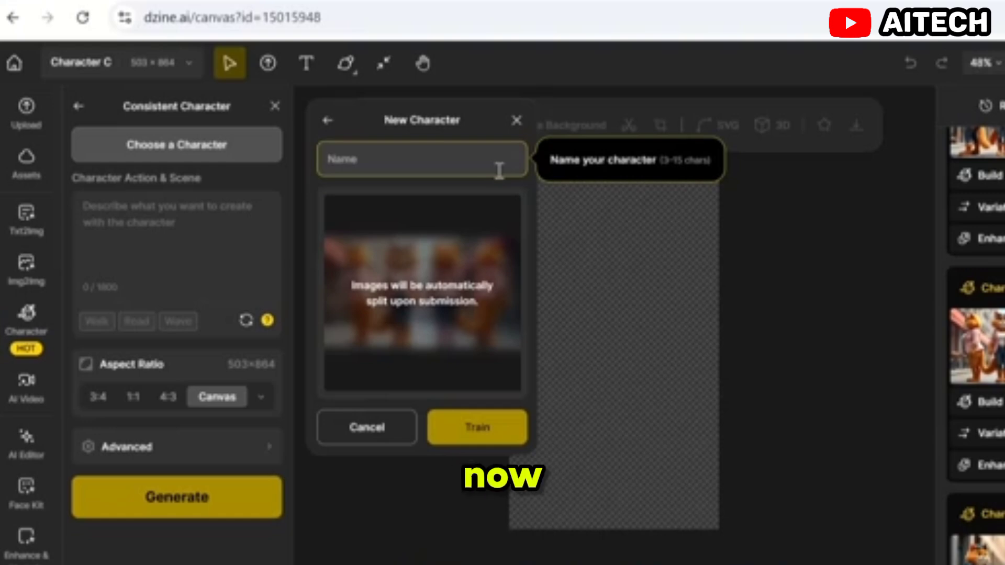
{"action": "type", "text": "Cat Carty"}
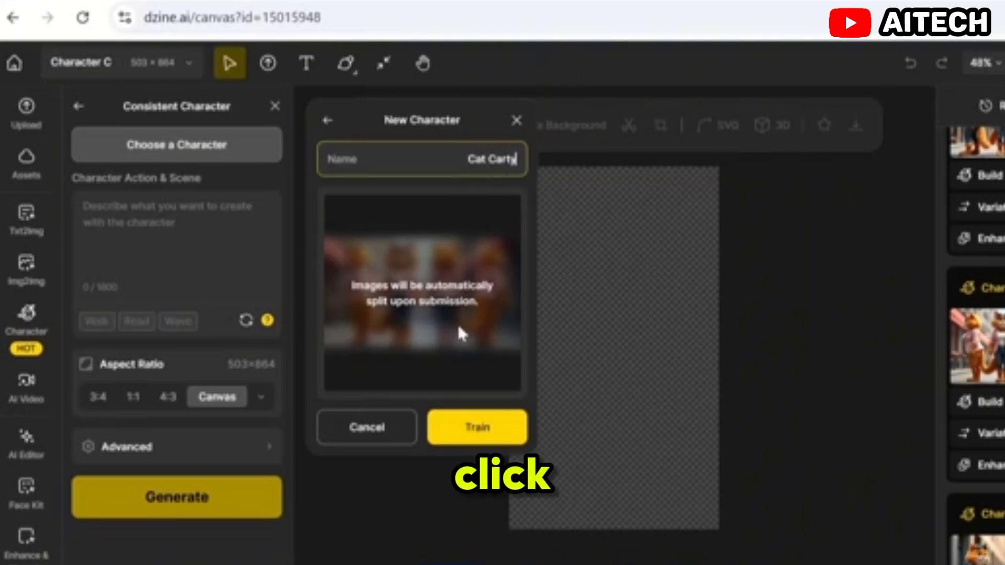
{"action": "left_click", "coordinate": [481, 433]}
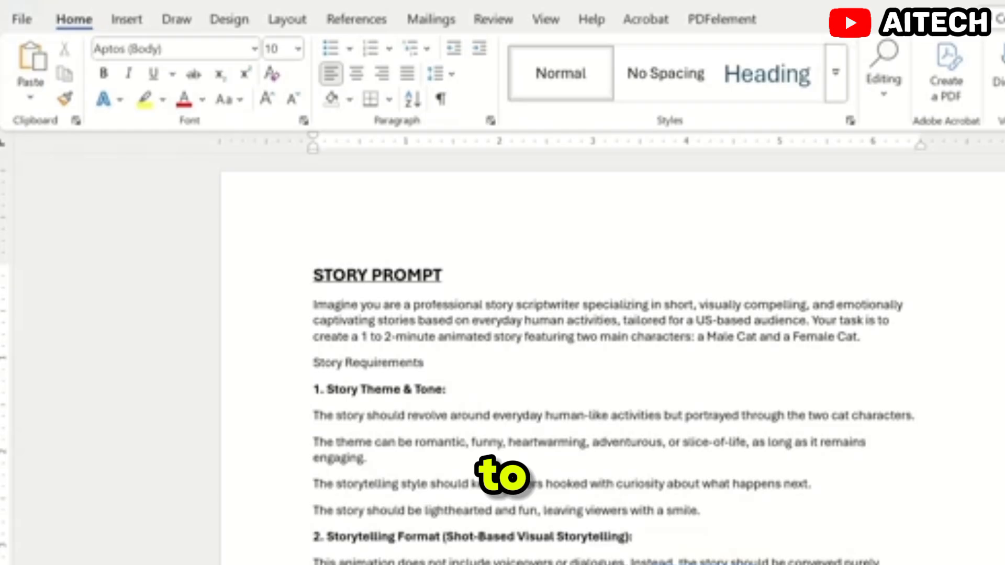
Step: Switch to Word, look through the story prompt and copy all its text below the STORY PROMPT heading
{"action": "scroll", "coordinate": [396, 372], "scroll_direction": "down", "scroll_amount": 5}
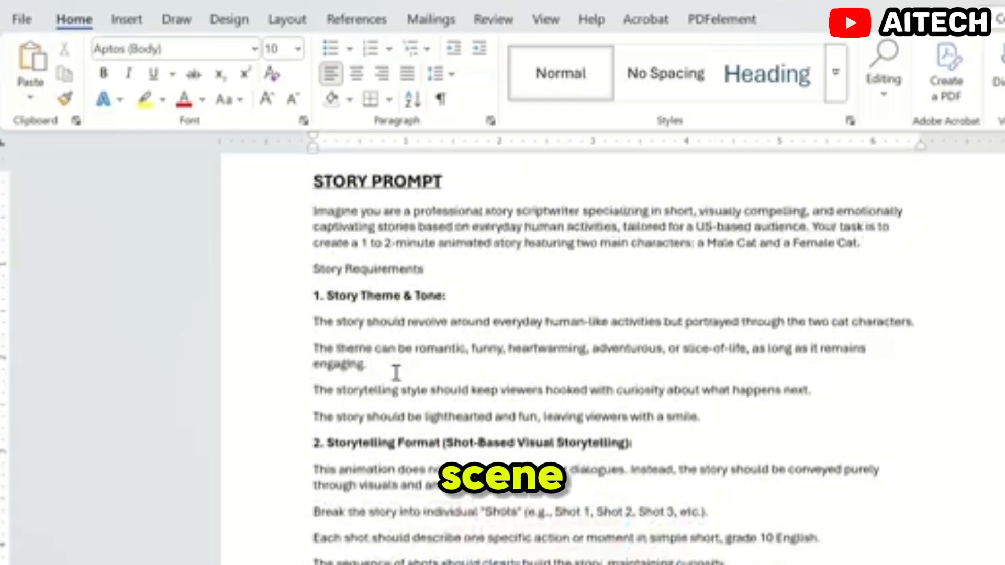
{"action": "scroll", "coordinate": [396, 373], "scroll_direction": "down", "scroll_amount": 5}
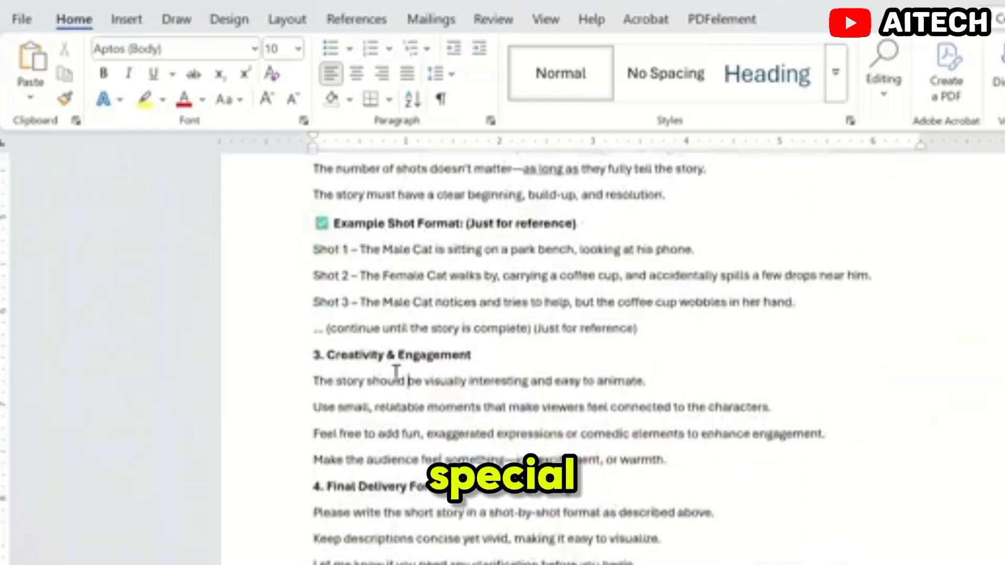
{"action": "scroll", "coordinate": [397, 373], "scroll_direction": "up", "scroll_amount": 6}
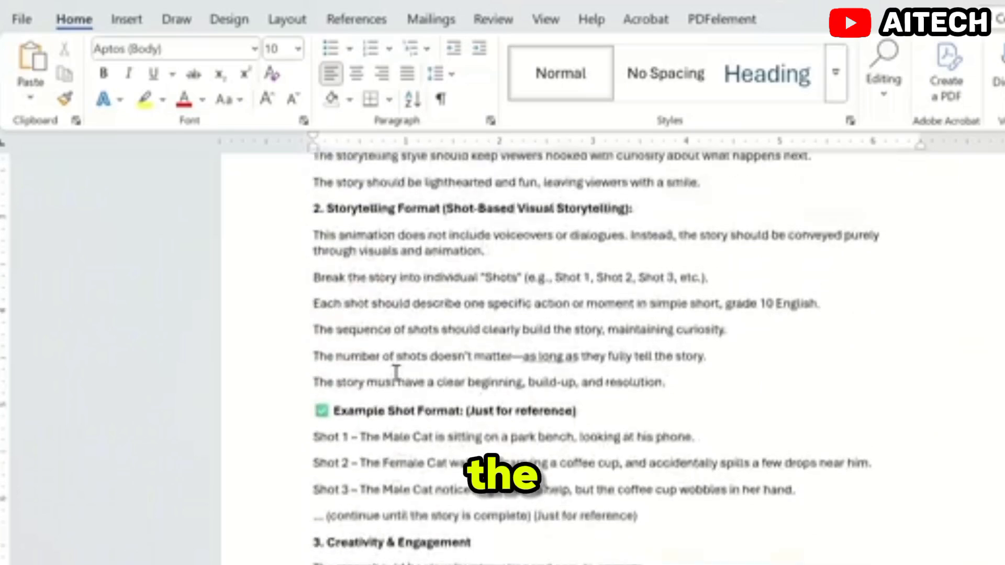
{"action": "scroll", "coordinate": [396, 373], "scroll_direction": "up", "scroll_amount": 4}
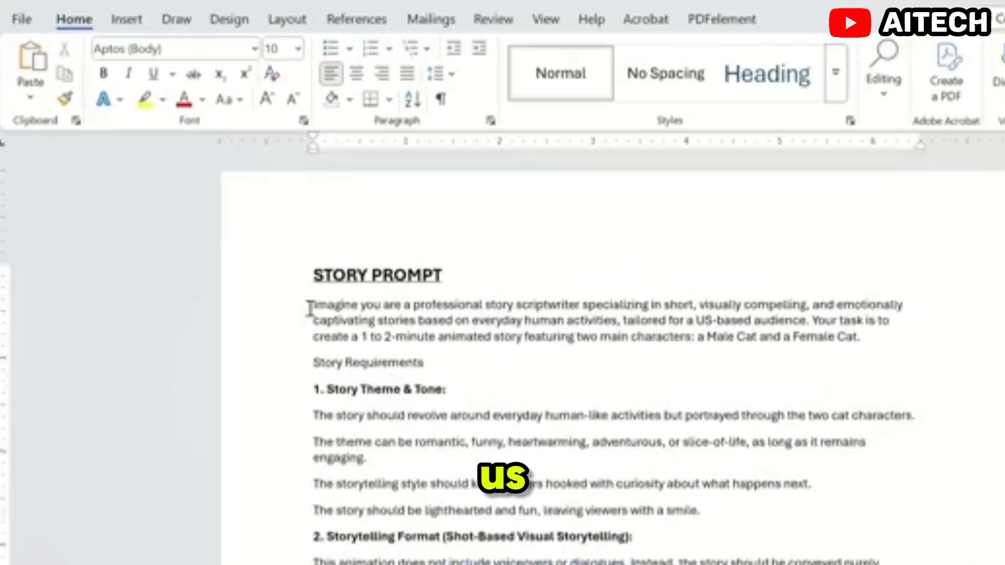
{"action": "left_click_drag", "start_coordinate": [313, 305], "coordinate": [683, 555]}
{"action": "scroll", "coordinate": [595, 471], "scroll_direction": "down", "scroll_amount": 2}
{"action": "scroll", "coordinate": [595, 471], "scroll_direction": "up", "scroll_amount": 3}
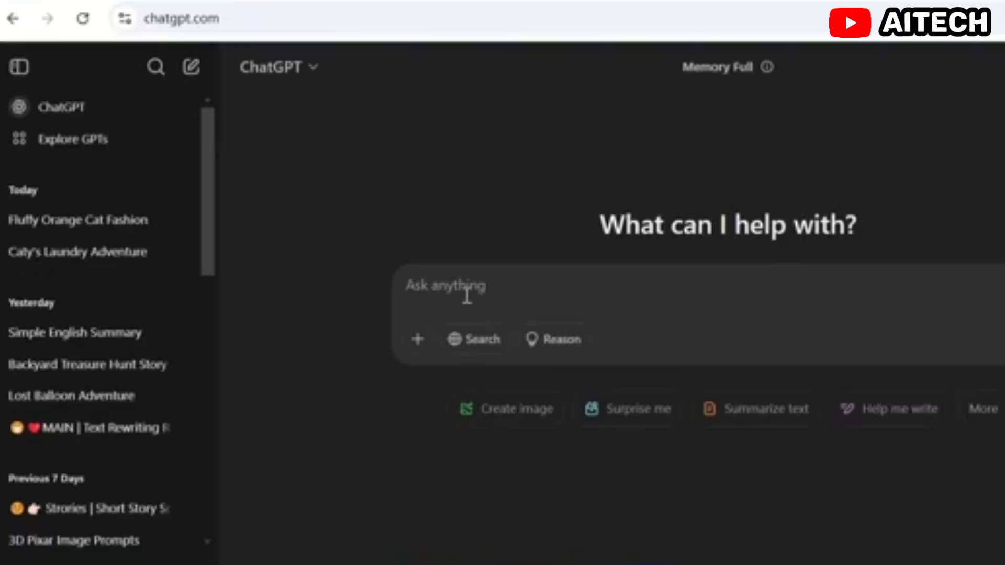
Step: Switch to ChatGPT, submit the copied story prompt and review the generated shot-by-shot cat story
{"action": "key", "text": "ctrl+v"}
{"action": "scroll", "coordinate": [480, 315], "scroll_direction": "down", "scroll_amount": 5}
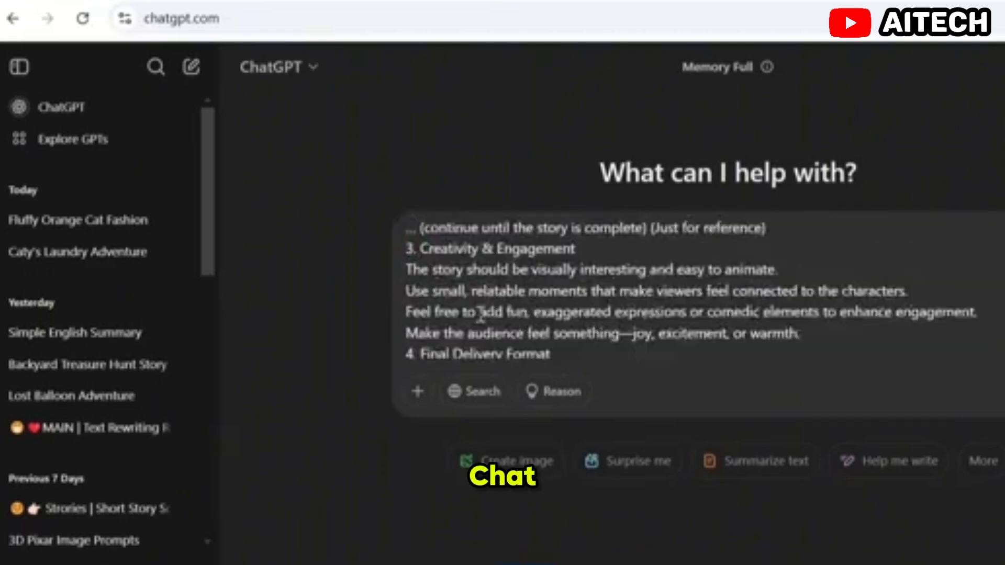
{"action": "scroll", "coordinate": [481, 314], "scroll_direction": "down", "scroll_amount": 2}
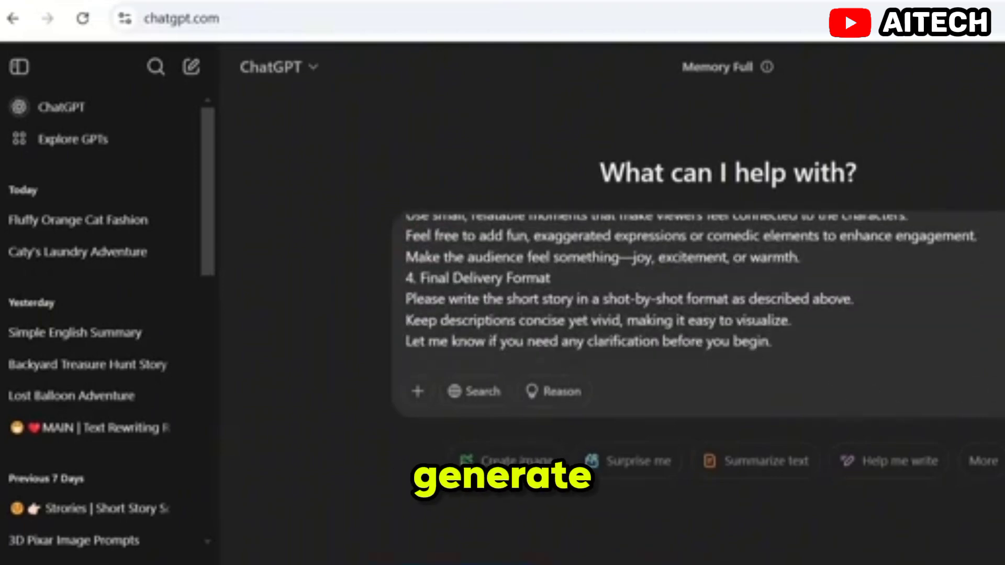
{"action": "key", "text": "Return"}
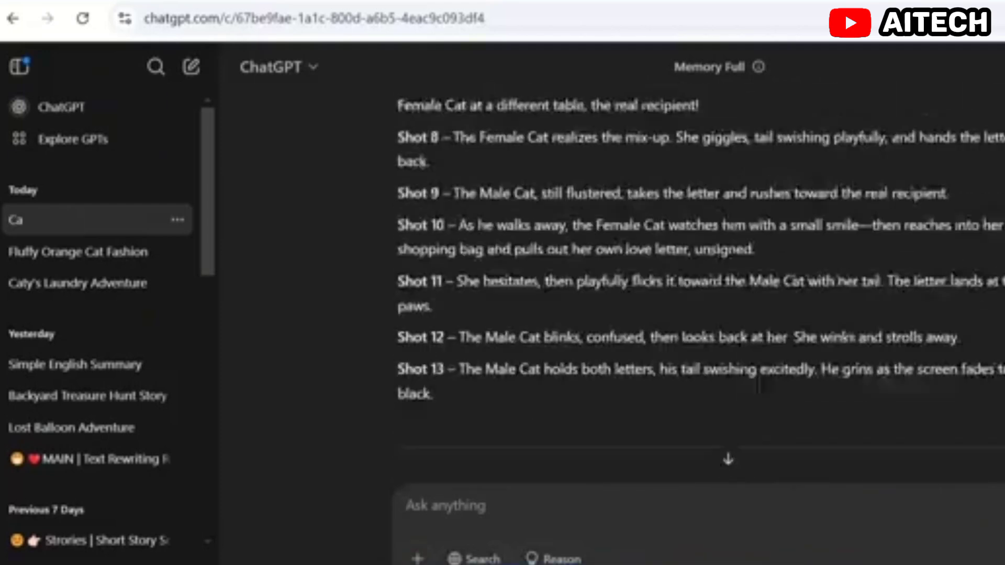
{"action": "scroll", "coordinate": [758, 386], "scroll_direction": "up", "scroll_amount": 10}
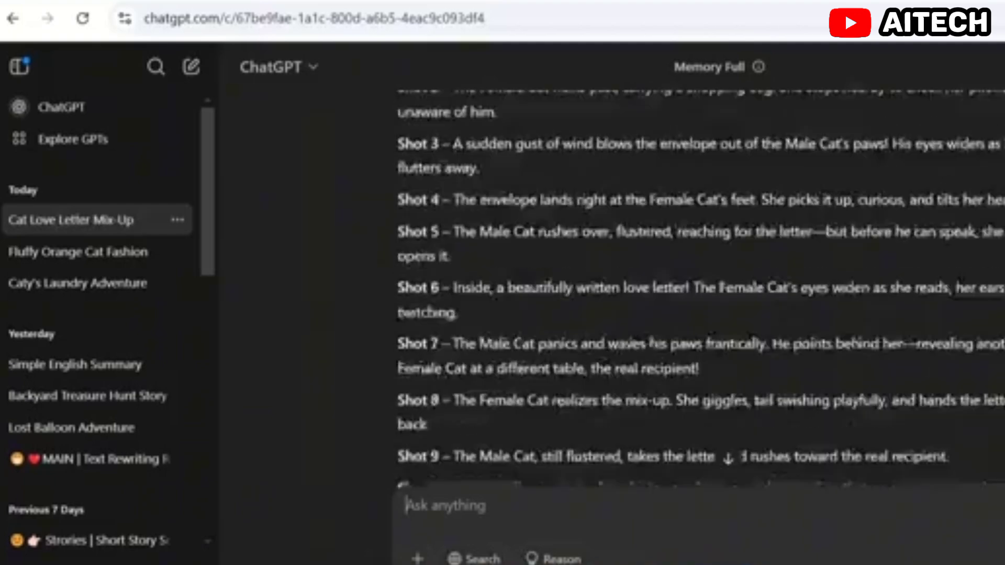
{"action": "scroll", "coordinate": [701, 293], "scroll_direction": "down", "scroll_amount": 8}
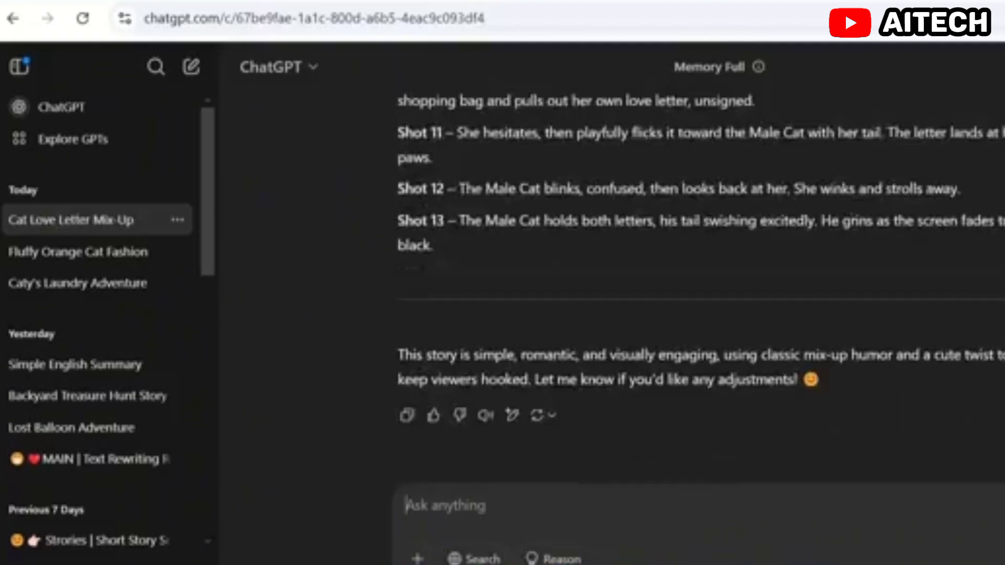
{"action": "scroll", "coordinate": [701, 293], "scroll_direction": "up", "scroll_amount": 8}
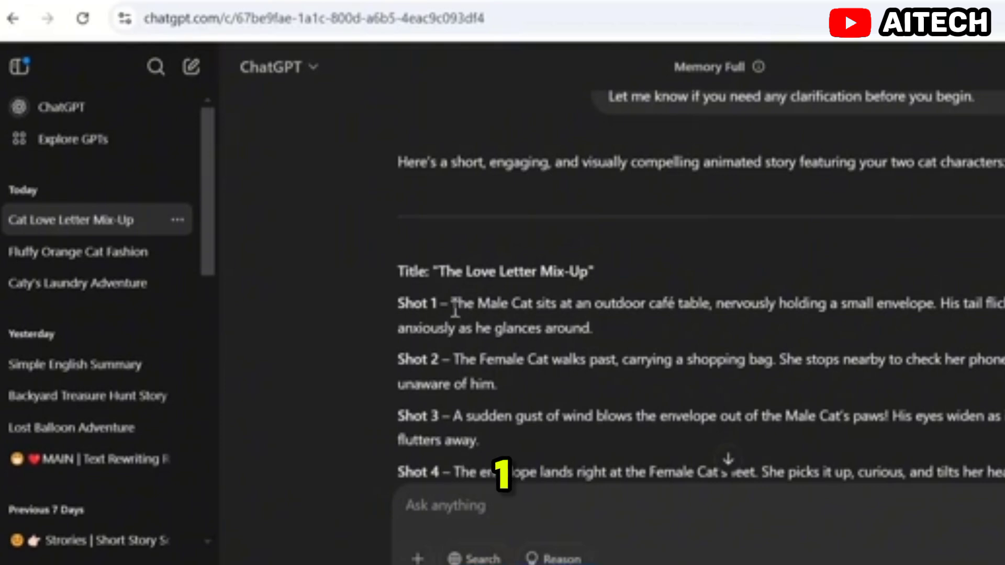
Step: Copy the Shot 1 description from ChatGPT, switch to Dzine and choose Cat Male as the consistent character
{"action": "left_click_drag", "start_coordinate": [455, 312], "coordinate": [598, 325]}
{"action": "key", "text": "ctrl+c"}
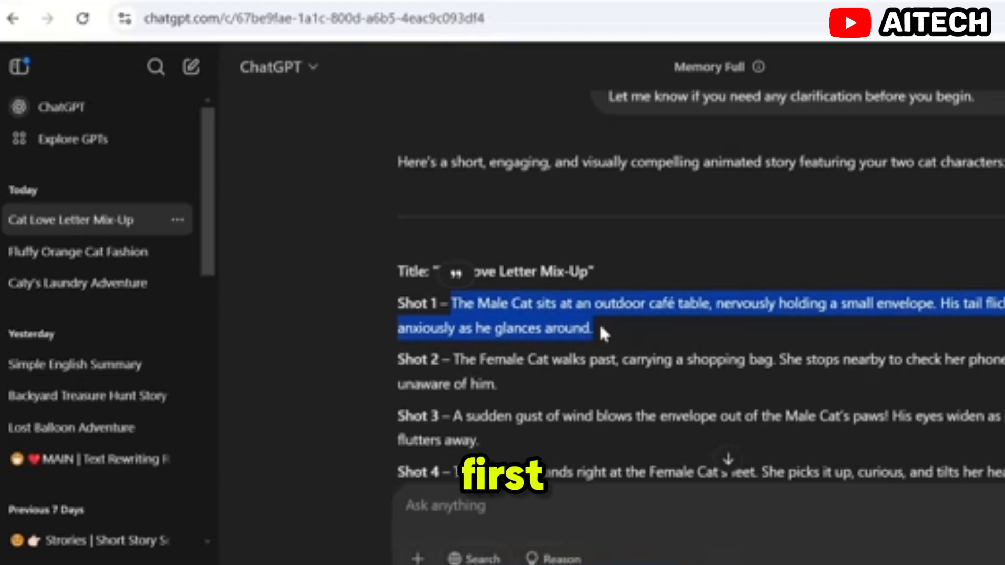
{"action": "left_click", "coordinate": [182, 1]}
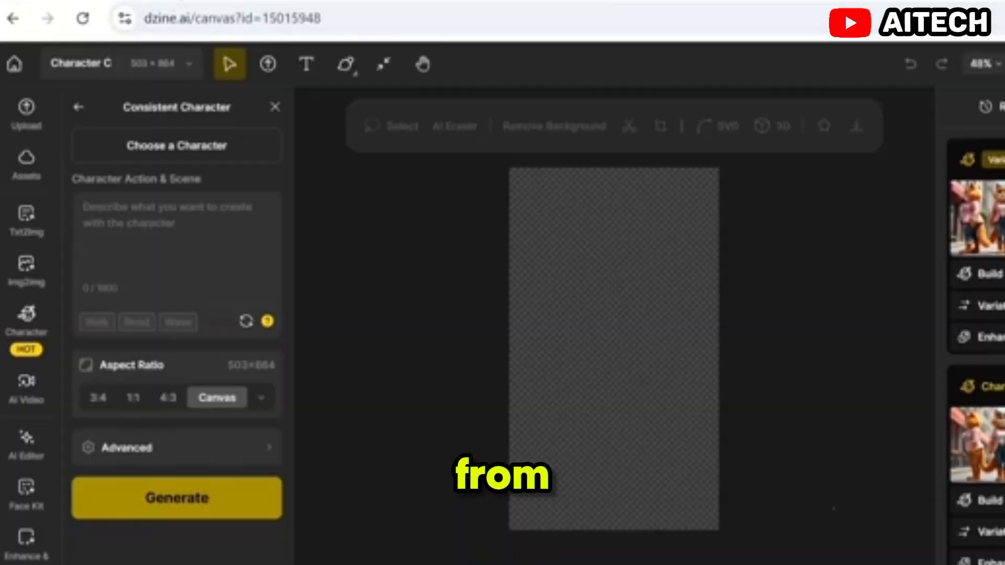
{"action": "left_click", "coordinate": [134, 213]}
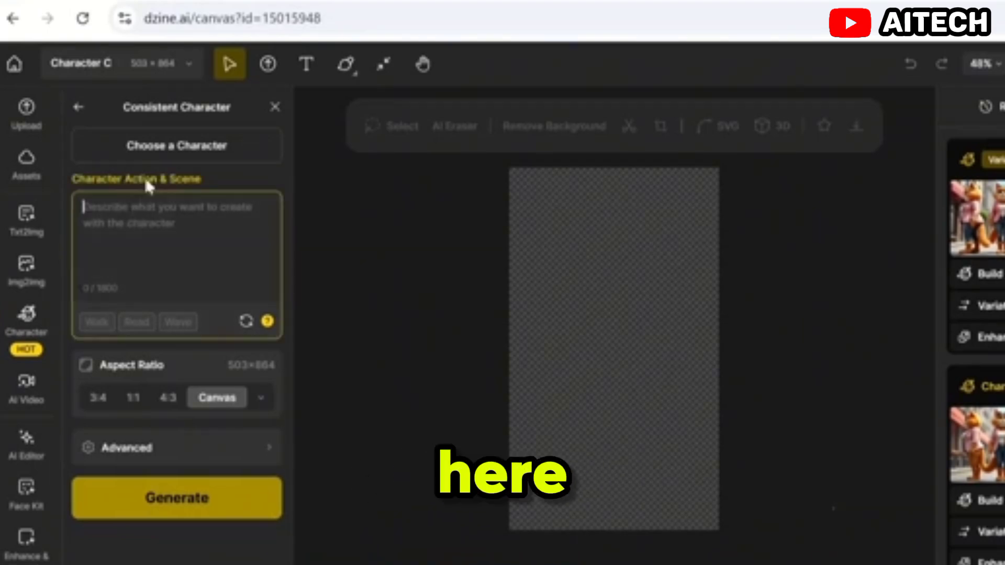
{"action": "left_click", "coordinate": [163, 151]}
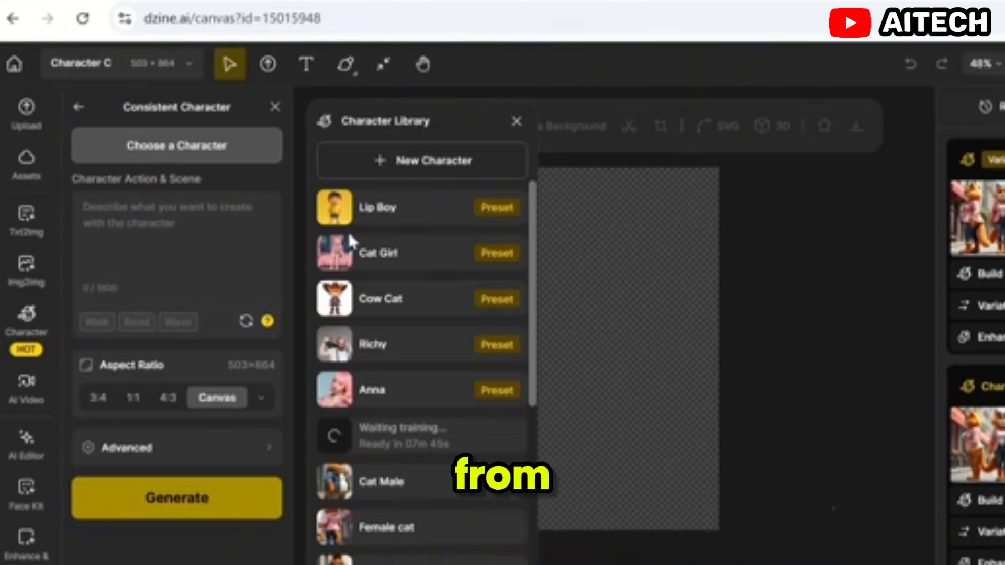
{"action": "scroll", "coordinate": [350, 241], "scroll_direction": "down", "scroll_amount": 2}
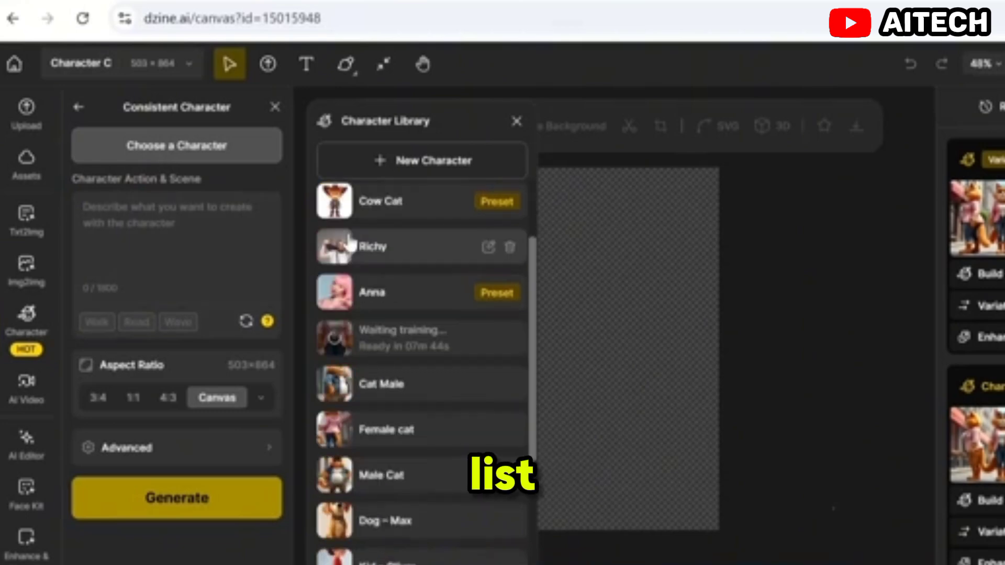
{"action": "left_click", "coordinate": [383, 392]}
Step: Paste the Shot 1 text after "Cat Male" in the action and scene description and delete the redundant "The Male Cat"
{"action": "left_click", "coordinate": [141, 352]}
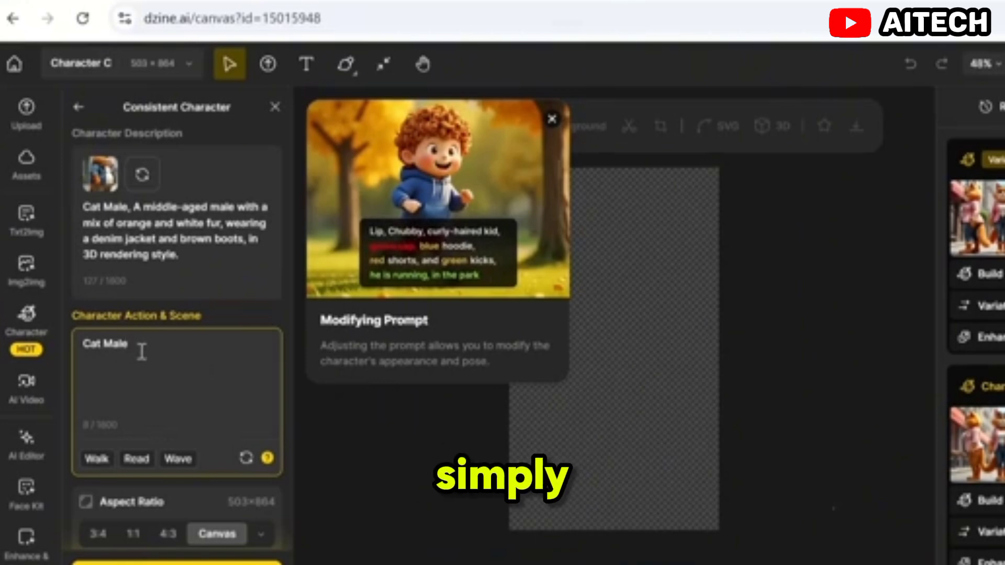
{"action": "key", "text": "ctrl+v"}
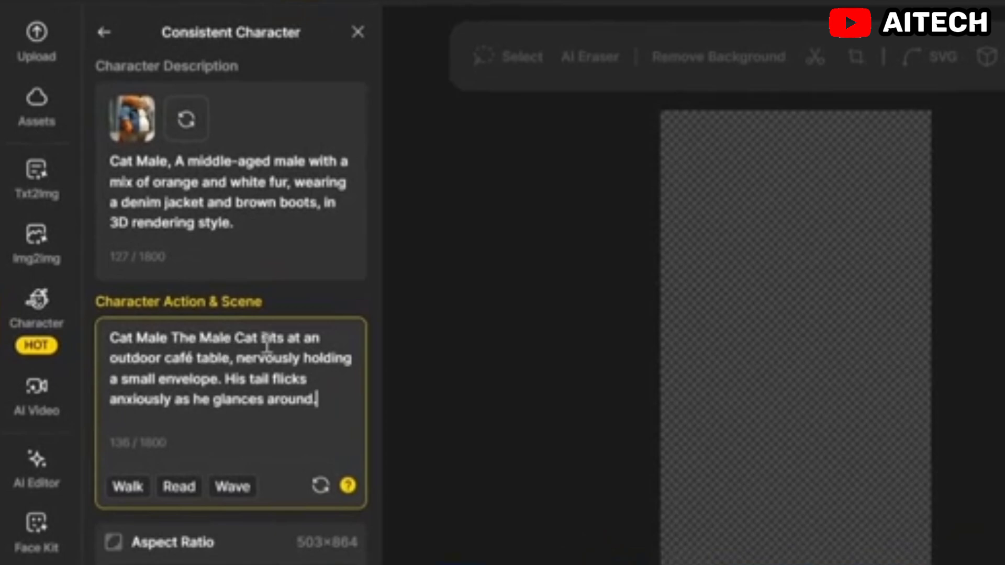
{"action": "left_click_drag", "start_coordinate": [236, 339], "coordinate": [172, 343]}
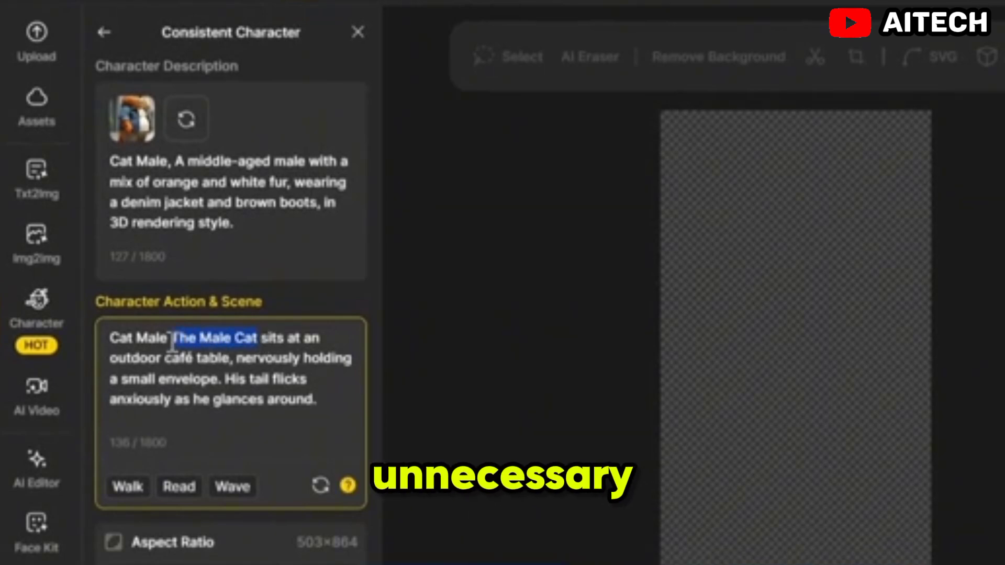
{"action": "key", "text": "BackSpace"}
{"action": "key", "text": "BackSpace"}
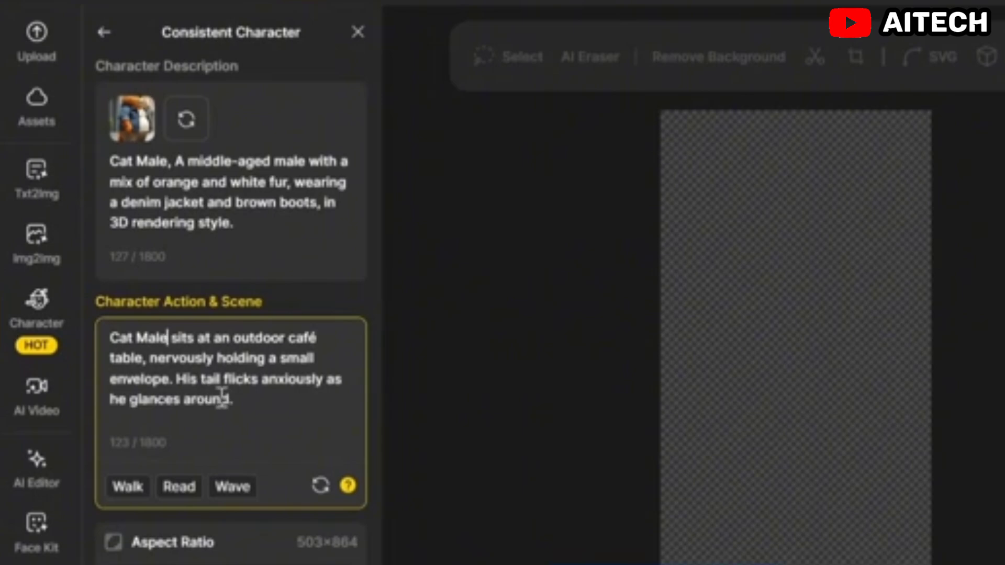
Step: Set the aspect ratio to the Facebook 16:9 preset and generate the Shot 1 scene
{"action": "scroll", "coordinate": [223, 390], "scroll_direction": "down", "scroll_amount": 1}
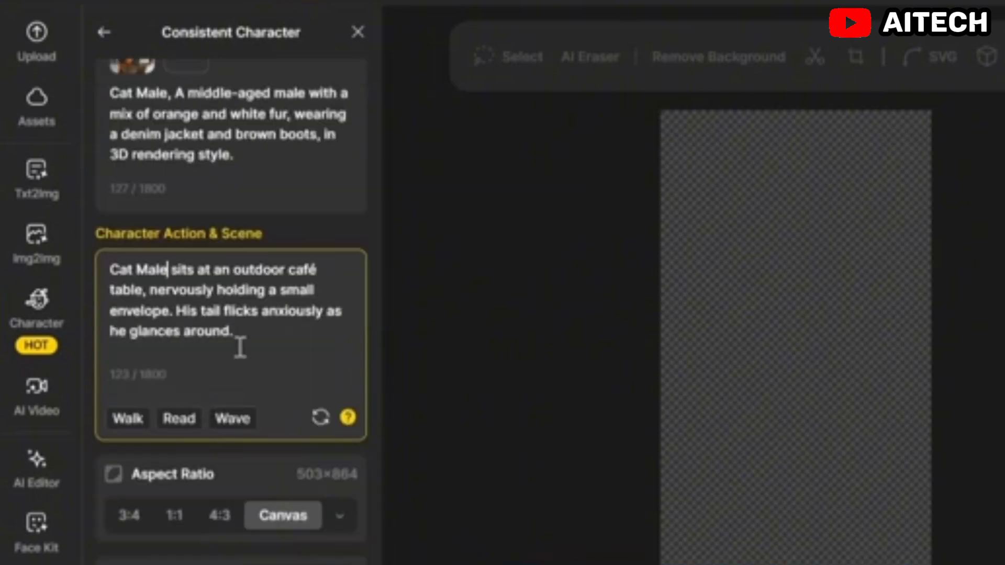
{"action": "left_click", "coordinate": [347, 521]}
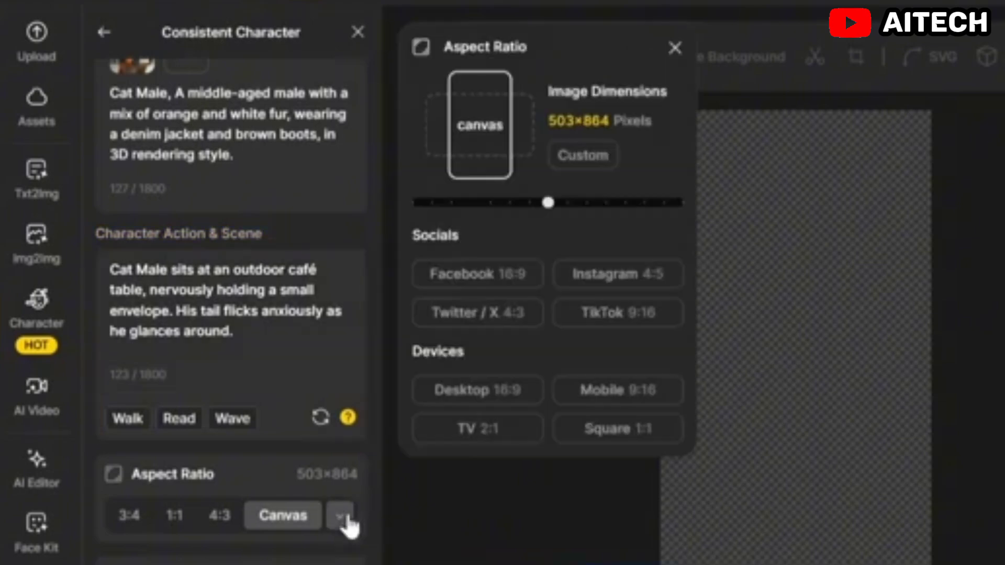
{"action": "left_click", "coordinate": [469, 277]}
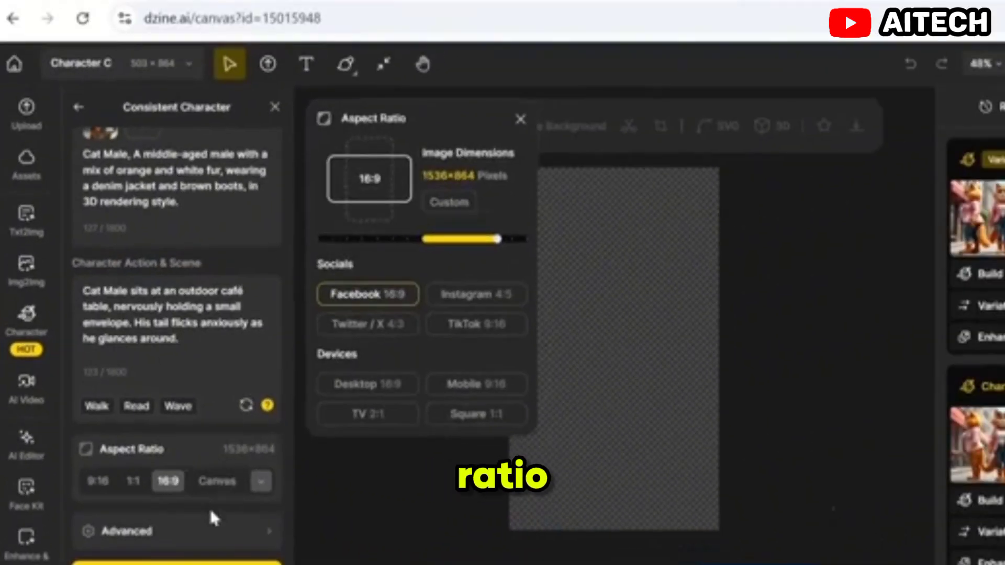
{"action": "left_click", "coordinate": [199, 563]}
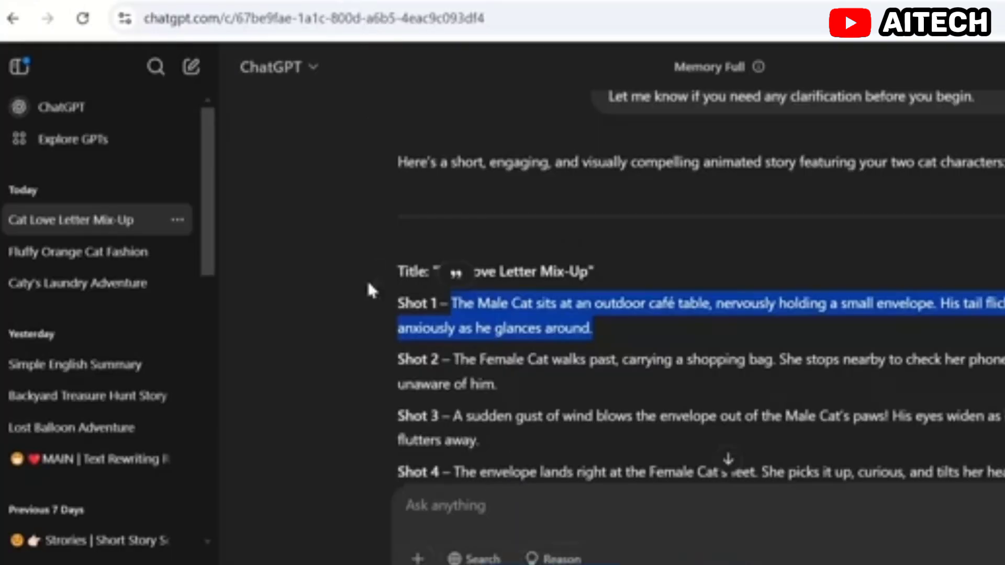
Step: Switch to ChatGPT, copy the Shot 2 description and return to Dzine
{"action": "scroll", "coordinate": [370, 298], "scroll_direction": "down", "scroll_amount": 2}
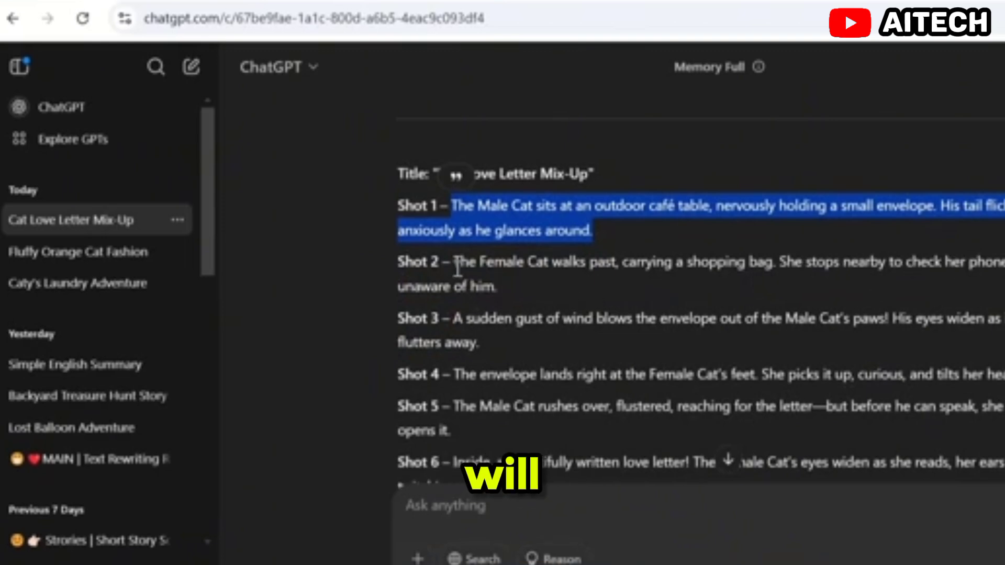
{"action": "left_click_drag", "start_coordinate": [454, 262], "coordinate": [502, 293]}
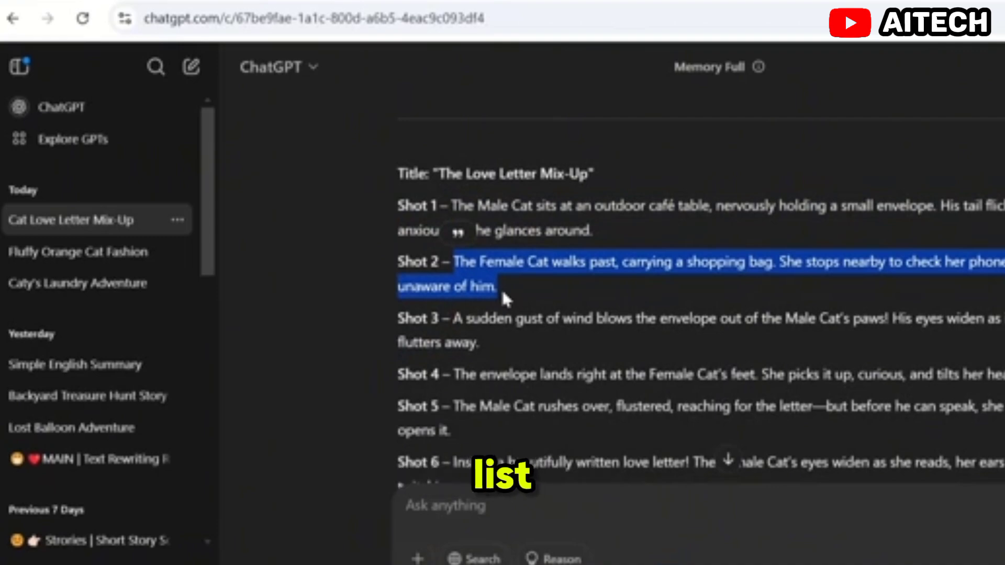
{"action": "left_click", "coordinate": [194, 0]}
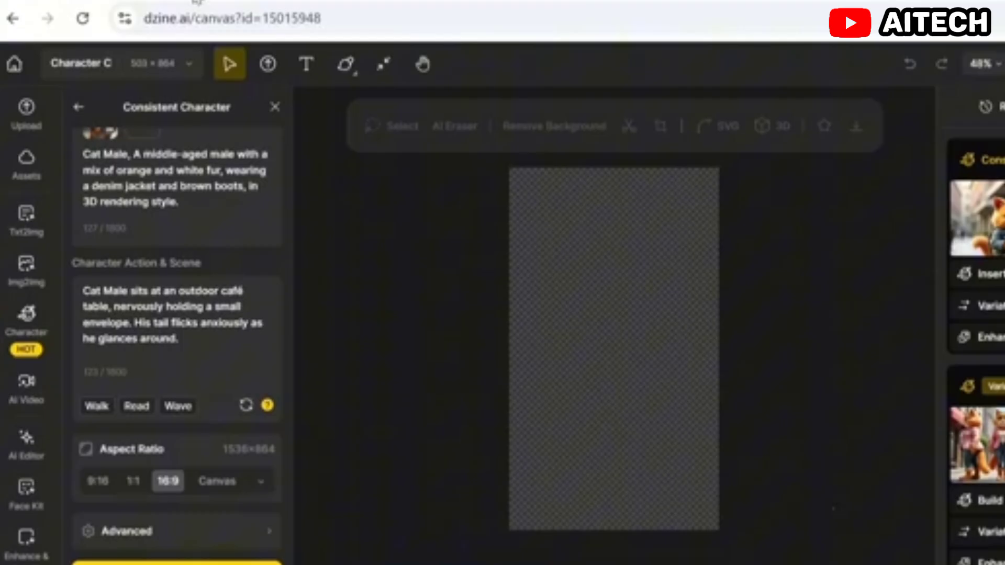
Step: Replace the chosen character with Female cat and generate the Shot 2 scene from the copied description
{"action": "scroll", "coordinate": [176, 315], "scroll_direction": "up", "scroll_amount": 2}
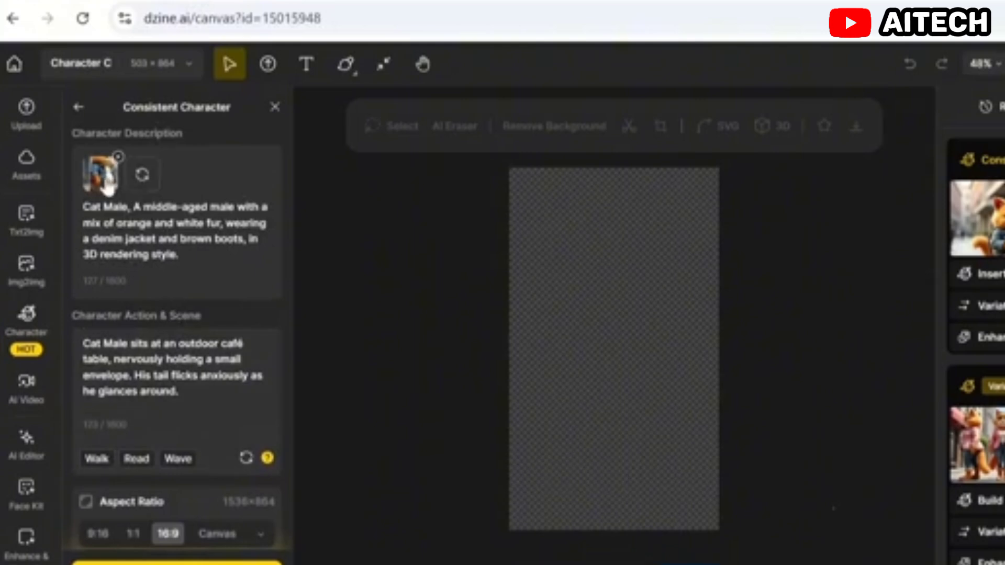
{"action": "left_click", "coordinate": [118, 159]}
{"action": "left_click", "coordinate": [140, 157]}
{"action": "scroll", "coordinate": [387, 434], "scroll_direction": "down", "scroll_amount": 2}
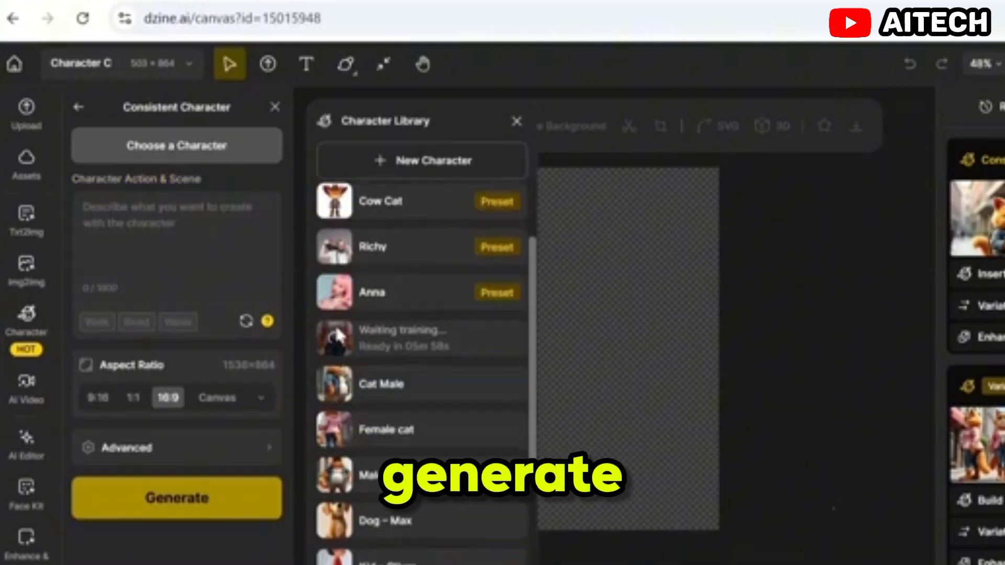
{"action": "left_click", "coordinate": [387, 430]}
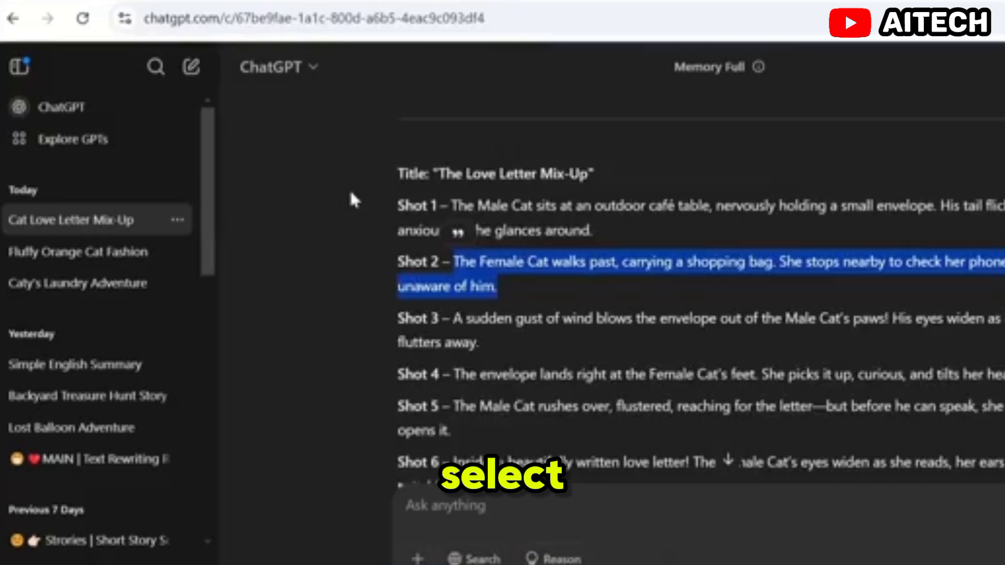
Step: Copy the Shot 3 description from ChatGPT and change the Dzine character back to Cat Male
{"action": "scroll", "coordinate": [350, 198], "scroll_direction": "down", "scroll_amount": 2}
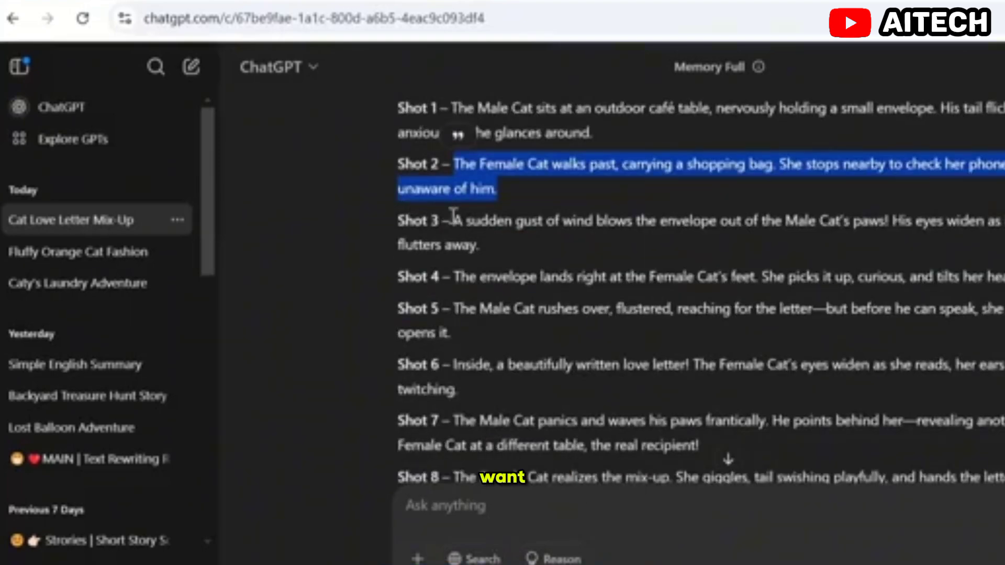
{"action": "left_click_drag", "start_coordinate": [453, 221], "coordinate": [487, 255]}
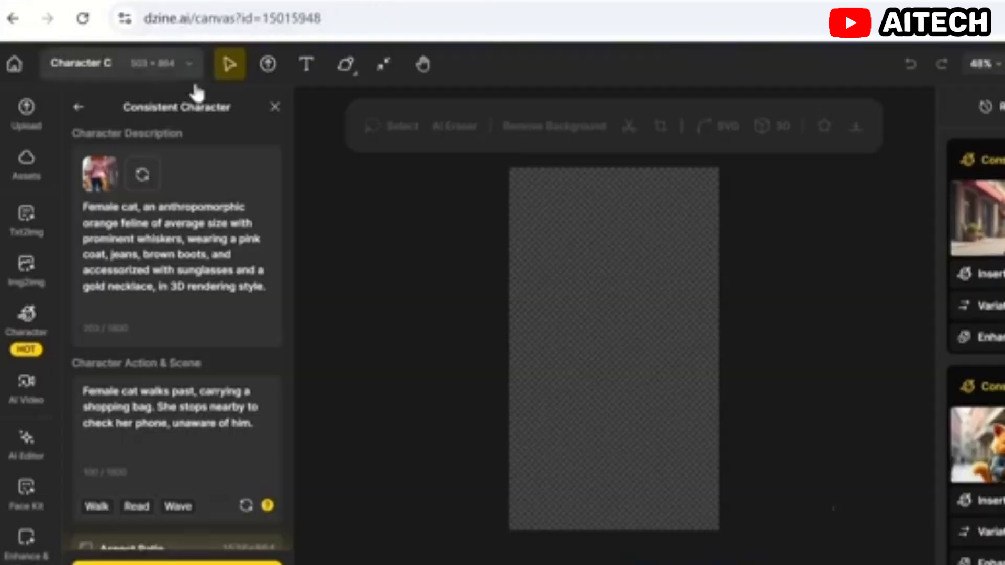
{"action": "left_click", "coordinate": [118, 157]}
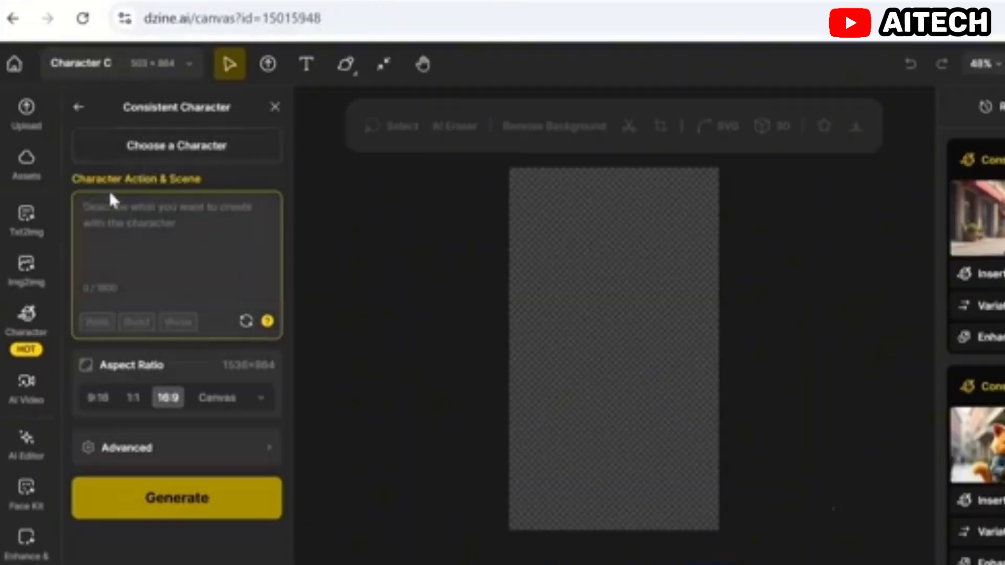
{"action": "left_click", "coordinate": [175, 144]}
{"action": "scroll", "coordinate": [366, 390], "scroll_direction": "down", "scroll_amount": 2}
{"action": "left_click", "coordinate": [381, 390]}
Step: Paste the Shot 3 text, insert "sits at an outdoor café table, nervously holding a small envelope." after "Cat Male" and generate the scene
{"action": "left_click", "coordinate": [166, 343]}
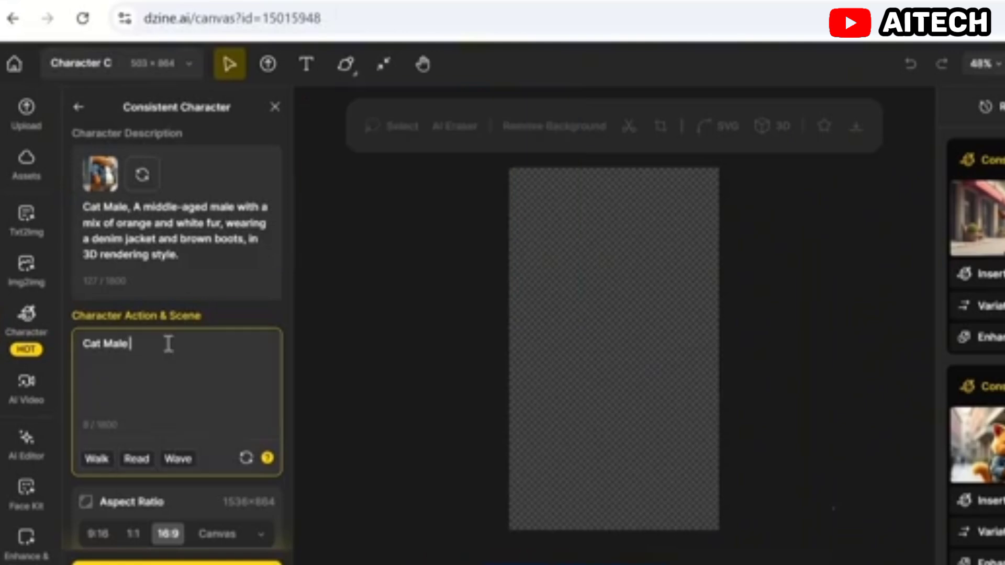
{"action": "type", "text": "A sudden gust of wind blows the envelope out of the Male Cat's paws! His eyes widen as it flutters away."}
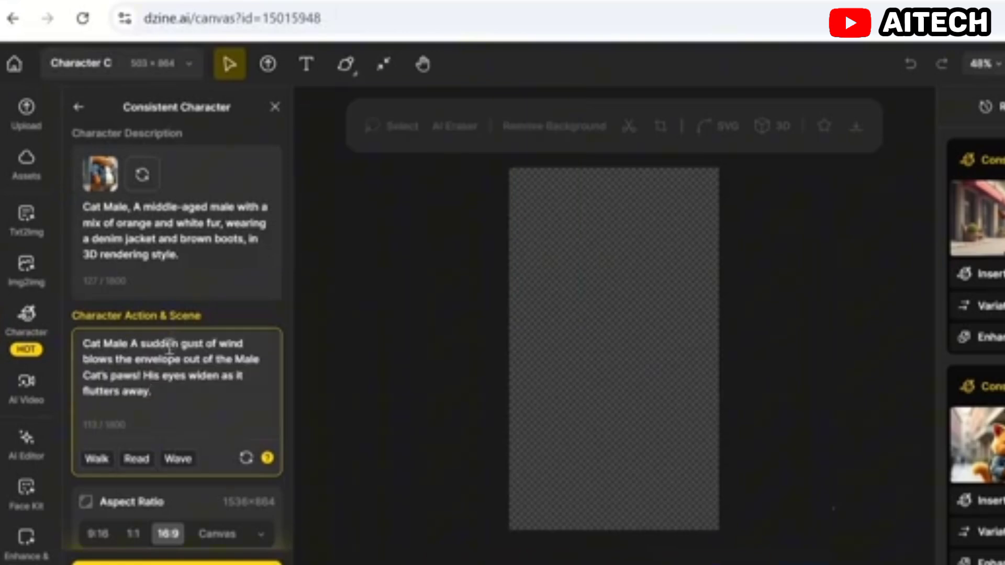
{"action": "left_click", "coordinate": [133, 344]}
{"action": "type", "text": "sits at an outdoor café table, nervously holding a small envelope."}
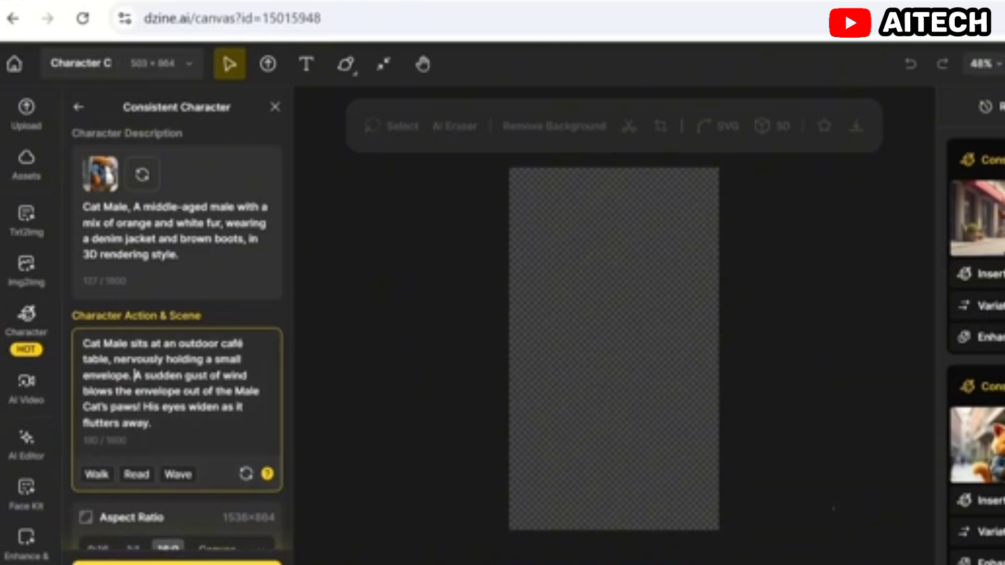
{"action": "left_click", "coordinate": [176, 563]}
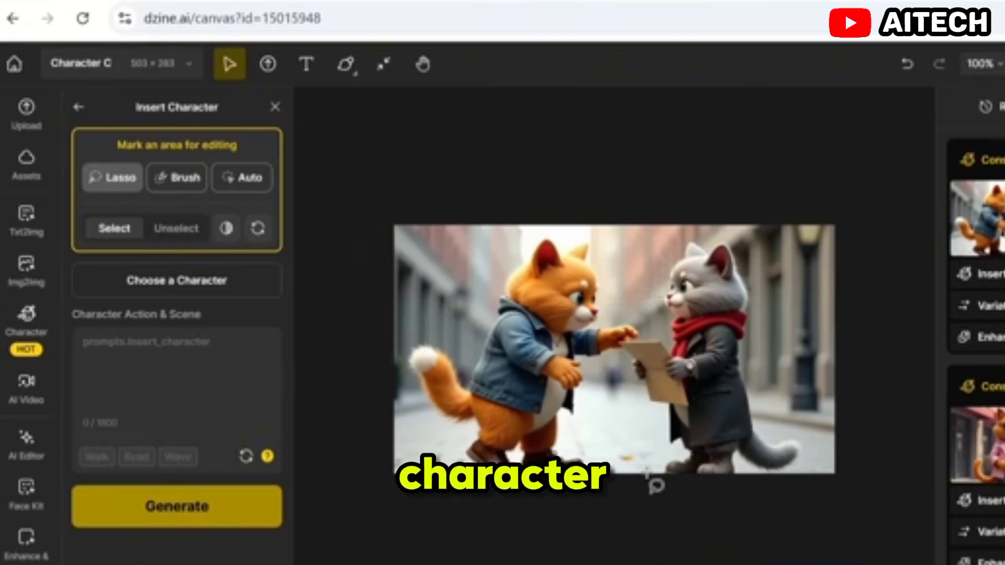
Step: Lasso the grey cat in the two-cat image and choose Female cat as the character to insert there
{"action": "mouse_move", "coordinate": [626, 373]}
{"action": "left_mouse_down"}
{"action": "mouse_move", "coordinate": [609, 343]}
{"action": "mouse_move", "coordinate": [660, 323]}
{"action": "left_mouse_up"}
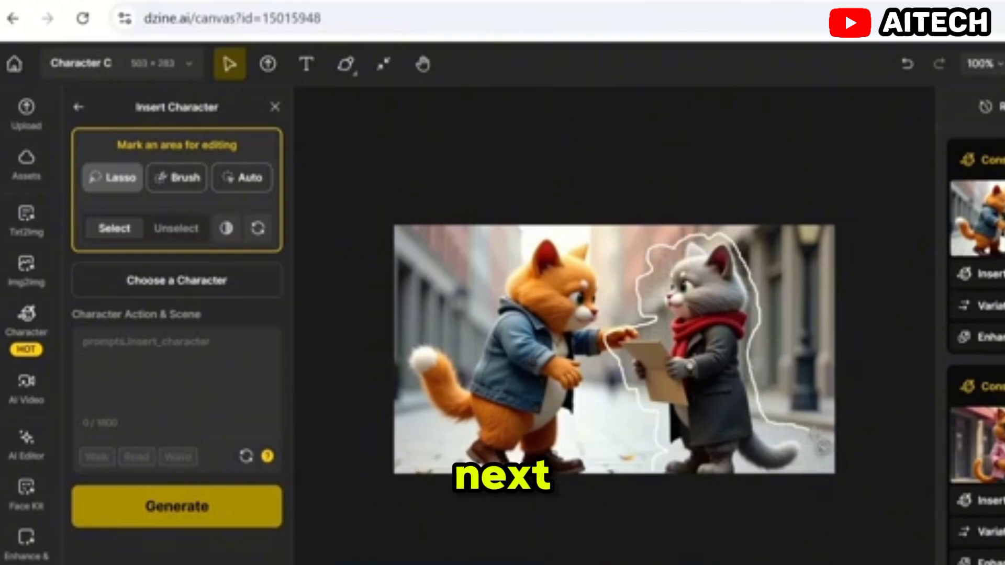
{"action": "left_click_drag", "start_coordinate": [751, 471], "coordinate": [750, 471]}
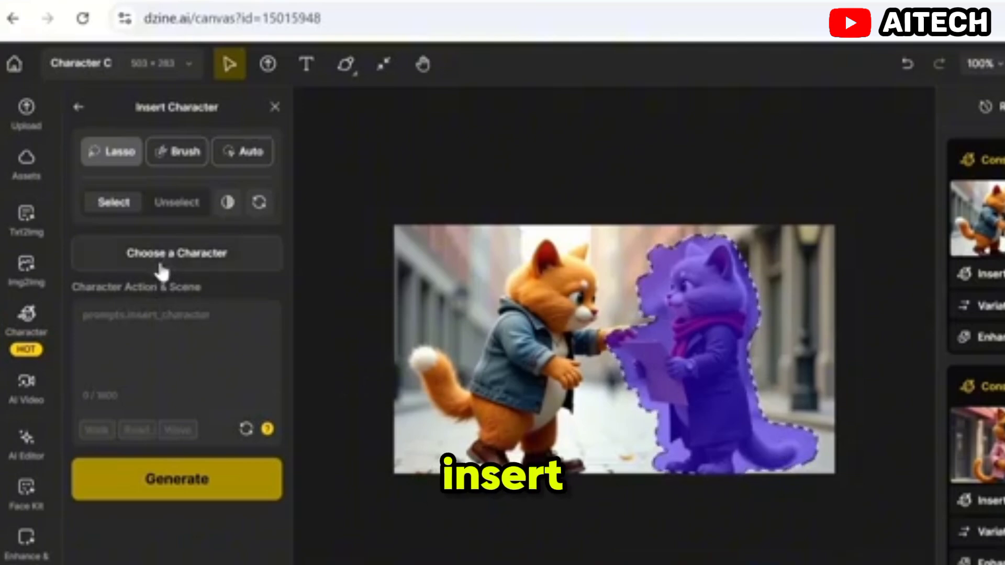
{"action": "left_click", "coordinate": [210, 254]}
{"action": "left_click", "coordinate": [382, 529]}
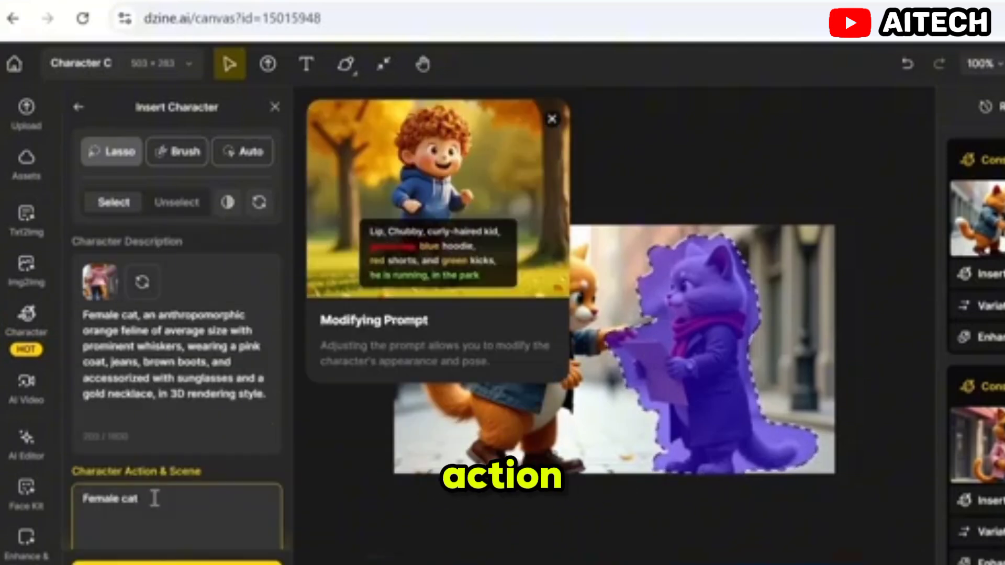
Step: Set the inserted character's action to "Female cat, open the envelope" and generate the image
{"action": "left_click", "coordinate": [155, 498]}
{"action": "type", "text": ", open the envelope"}
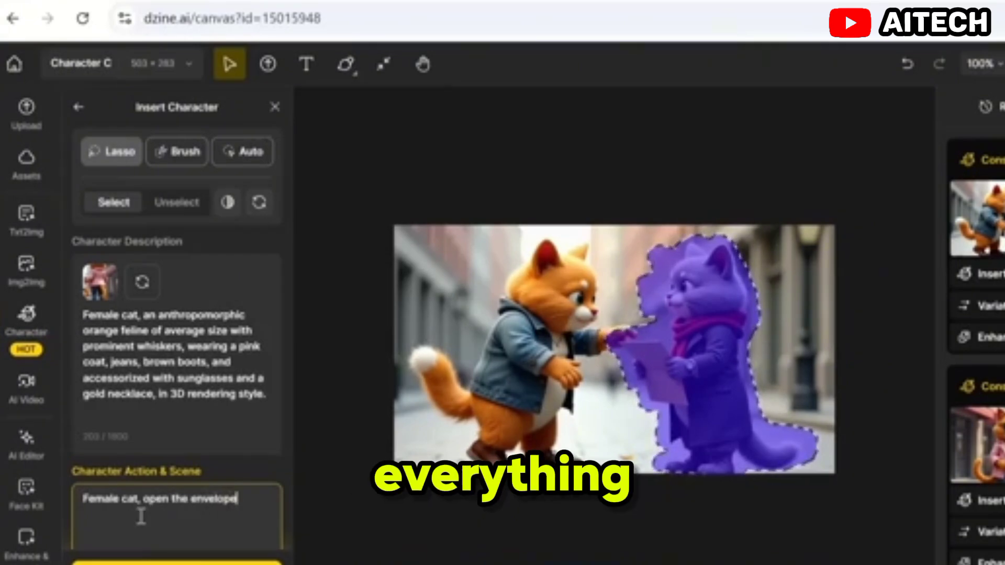
{"action": "left_click", "coordinate": [177, 563]}
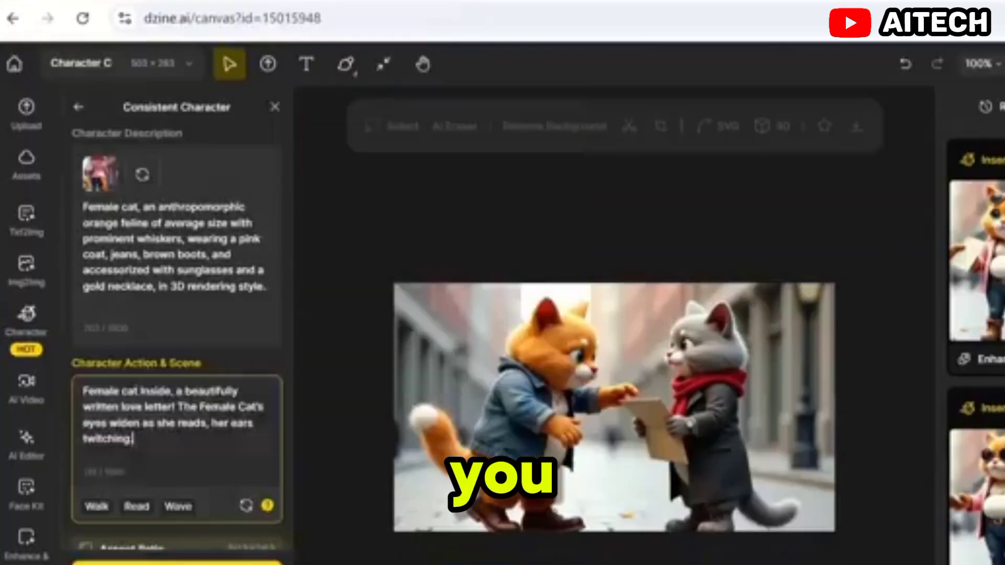
Step: In ChatGPT, select the Shot 10 text from "the Female Cat watches him" to the end of the shot
{"action": "scroll", "coordinate": [178, 314], "scroll_direction": "down", "scroll_amount": 2}
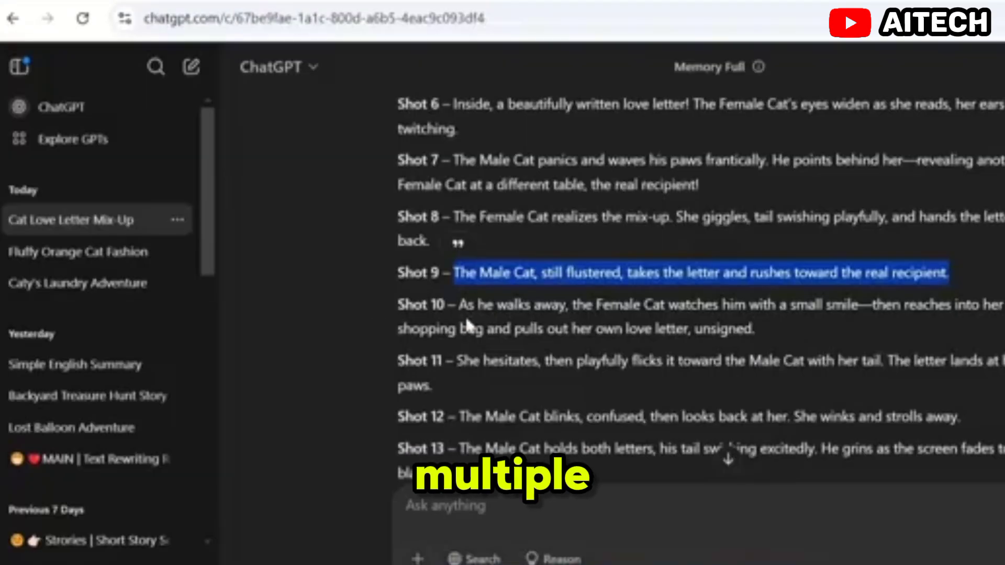
{"action": "left_click_drag", "start_coordinate": [573, 305], "coordinate": [754, 329]}
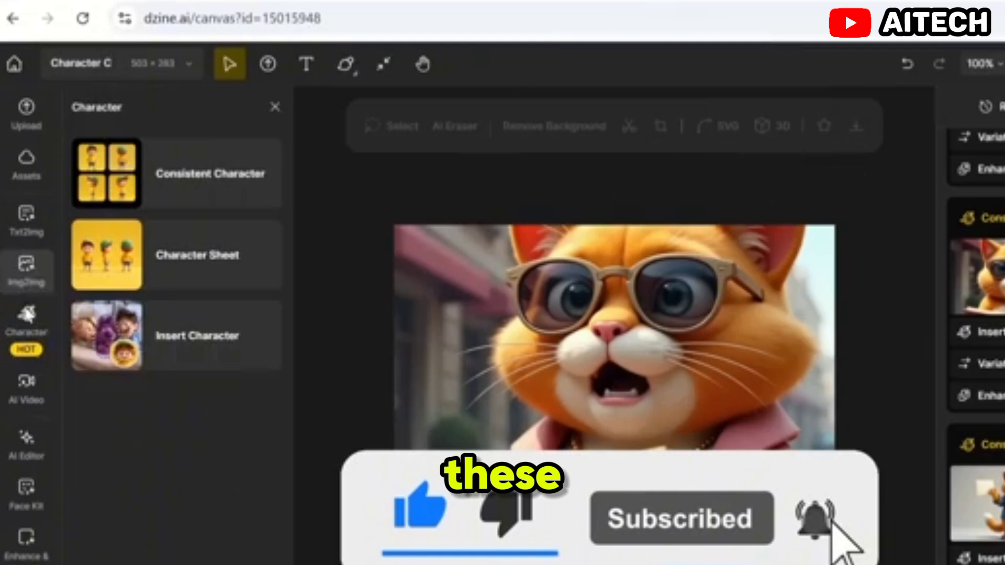
Step: Open Dzine's AI Video tool for the image of the shocked female cat on the canvas
{"action": "mouse_move", "coordinate": [23, 398]}
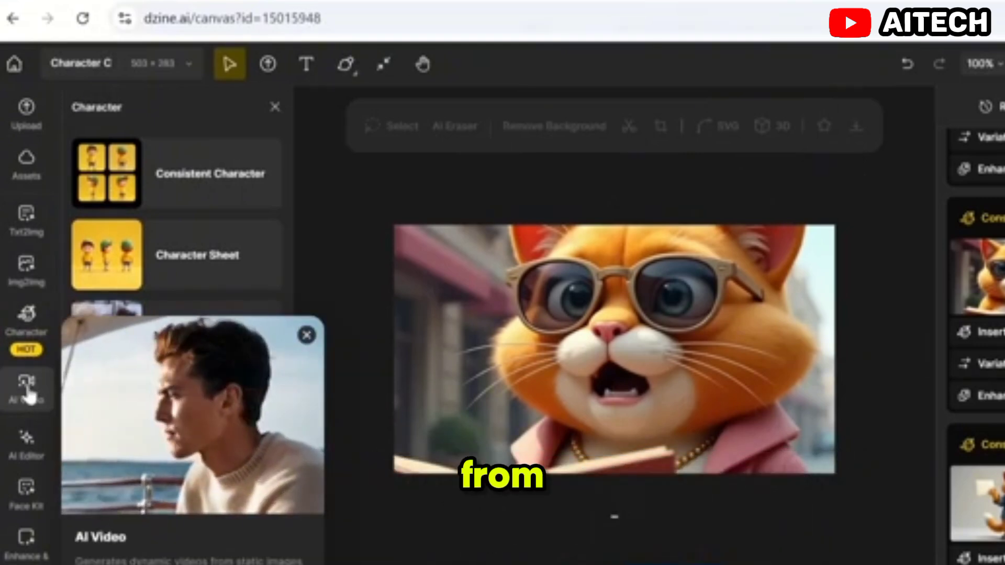
{"action": "left_click", "coordinate": [28, 392]}
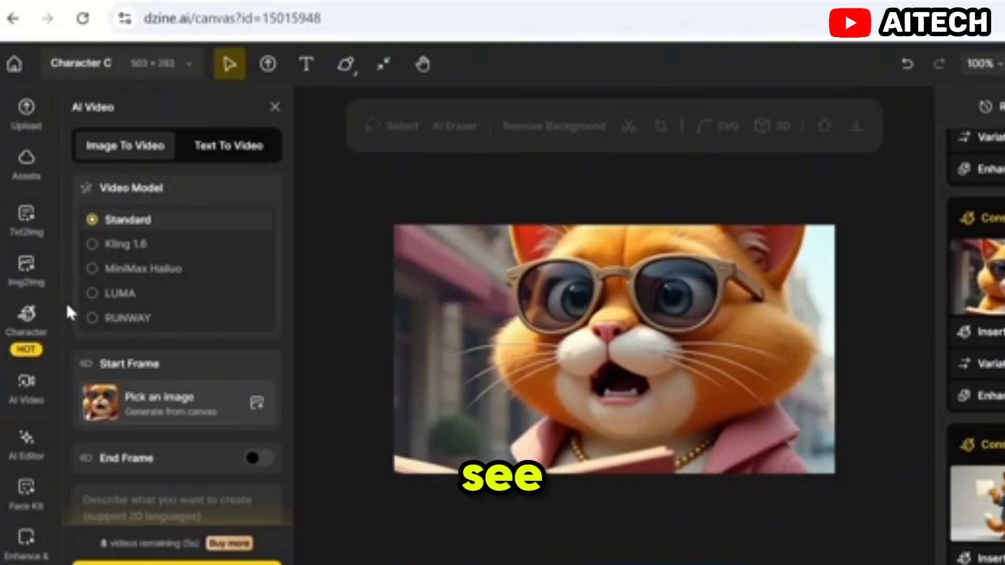
Step: Set the image-to-video model to Kling 1.6 after trying the other available video models
{"action": "left_click", "coordinate": [108, 243]}
{"action": "left_click", "coordinate": [121, 270]}
{"action": "left_click", "coordinate": [123, 298]}
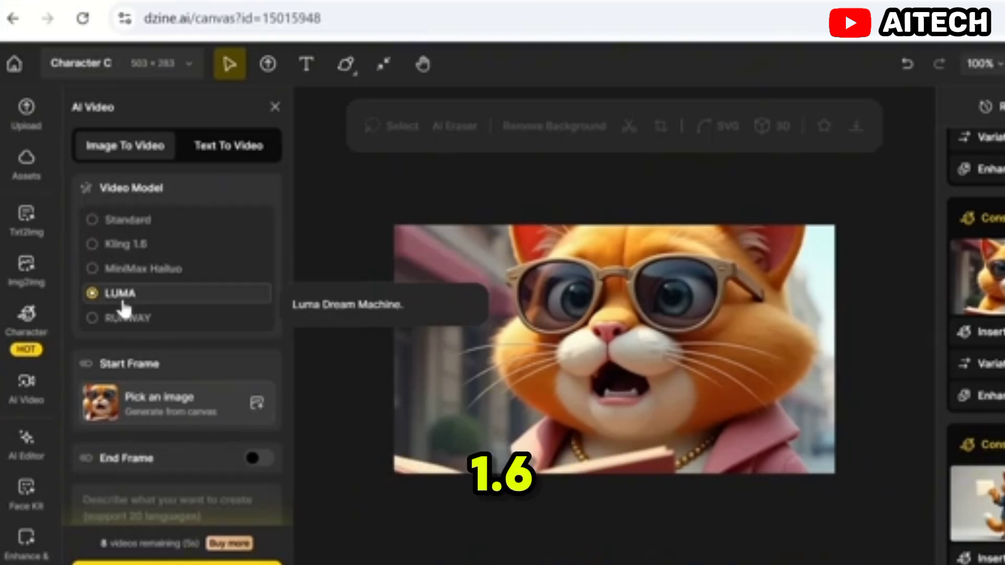
{"action": "left_click", "coordinate": [124, 325]}
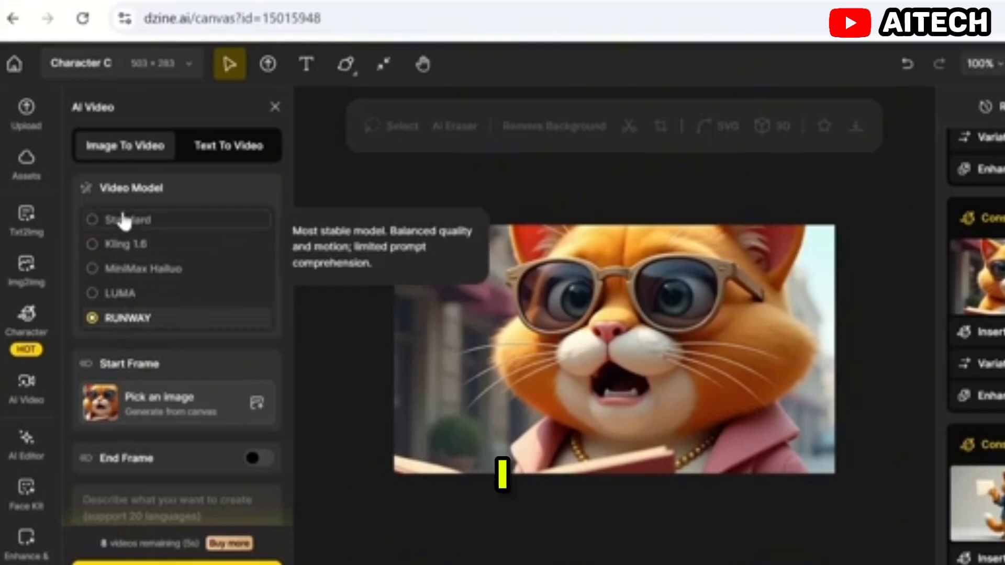
{"action": "left_click", "coordinate": [117, 247]}
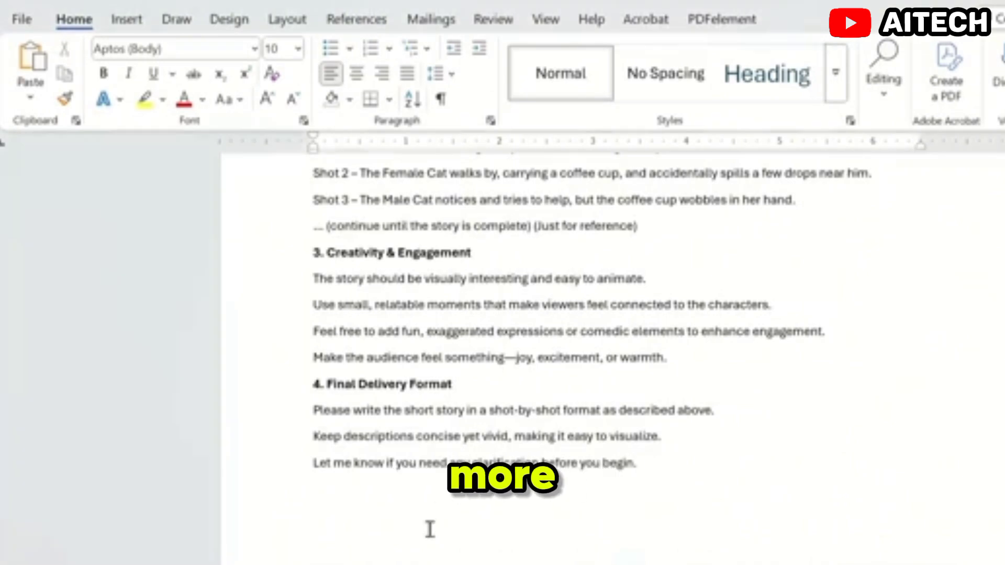
Step: In the Word document, go to the Animation Prompt section and select its text from the introduction through the character actions requirement
{"action": "scroll", "coordinate": [269, 478], "scroll_direction": "up", "scroll_amount": 15}
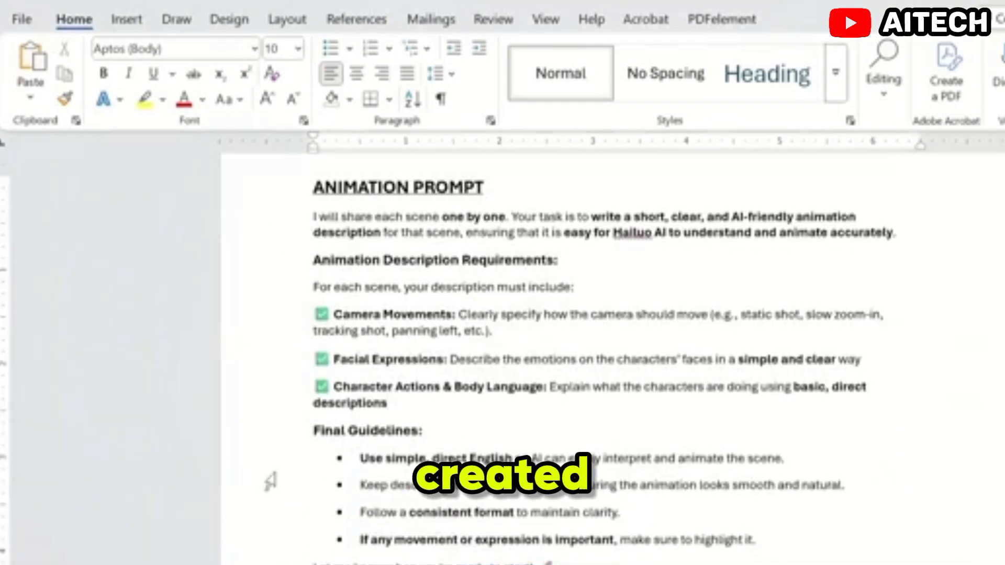
{"action": "left_click_drag", "start_coordinate": [311, 225], "coordinate": [571, 377]}
{"action": "scroll", "coordinate": [571, 377], "scroll_direction": "up", "scroll_amount": 6}
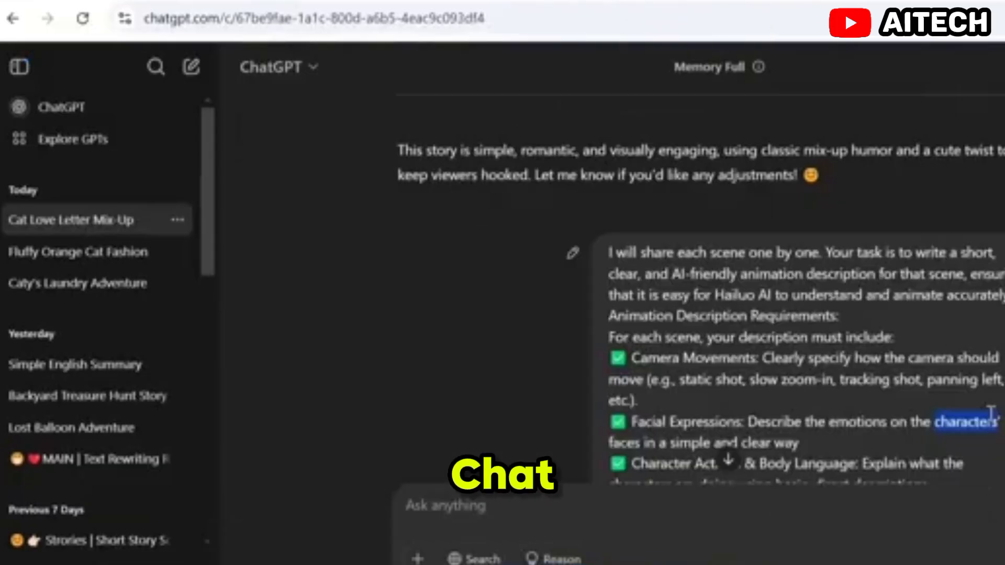
Step: In ChatGPT, send the story's Shot 1 text as a message and select the returned animation description from Camera Movement to its end
{"action": "scroll", "coordinate": [354, 310], "scroll_direction": "down", "scroll_amount": 6}
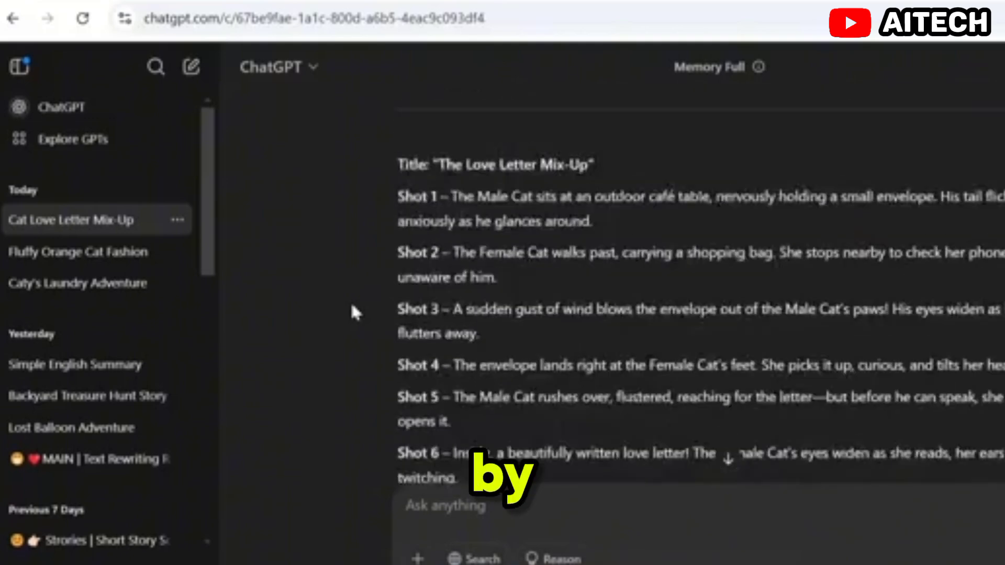
{"action": "scroll", "coordinate": [367, 297], "scroll_direction": "up", "scroll_amount": 2}
{"action": "left_click_drag", "start_coordinate": [398, 294], "coordinate": [613, 323]}
{"action": "key", "text": "ctrl+c"}
{"action": "scroll", "coordinate": [607, 310], "scroll_direction": "down", "scroll_amount": 5}
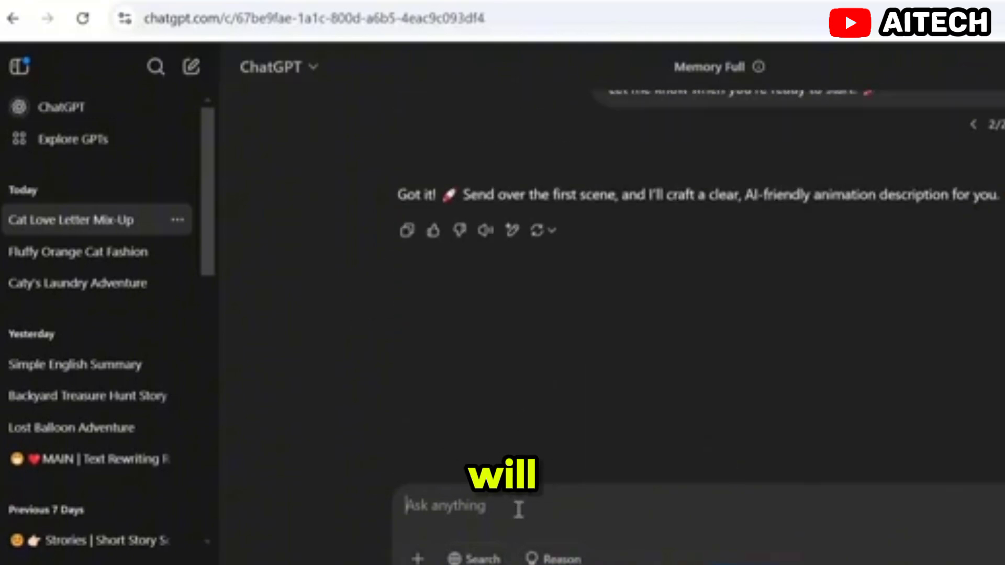
{"action": "key", "text": "ctrl+v"}
{"action": "key", "text": "Return"}
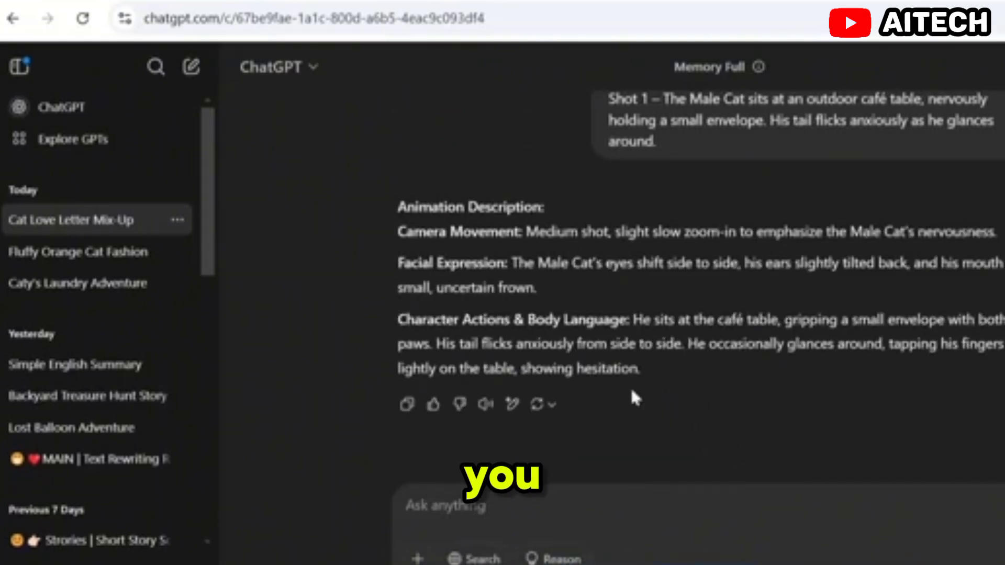
{"action": "left_click_drag", "start_coordinate": [641, 369], "coordinate": [398, 246]}
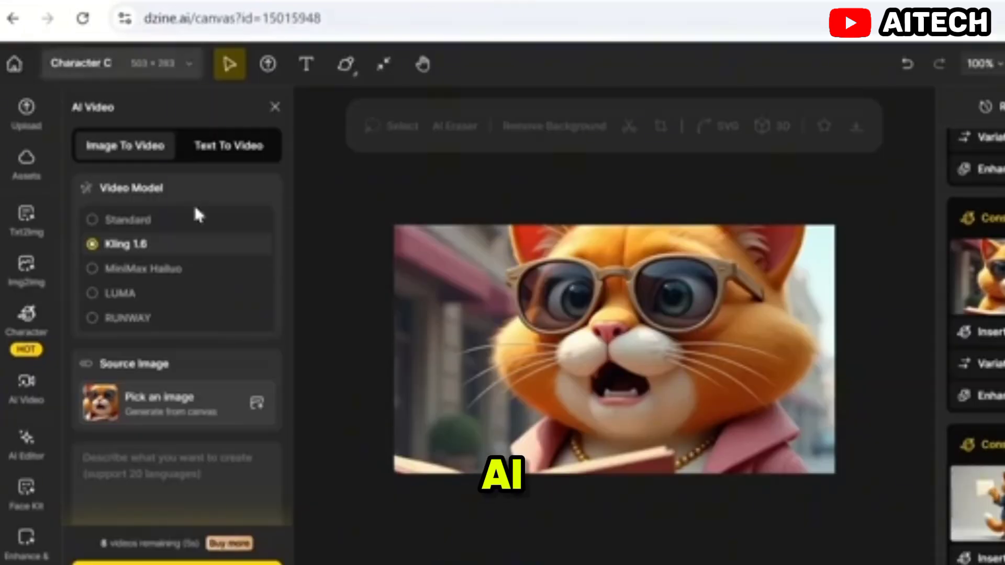
Step: In Dzine's AI Video tool, pick the orange male cat's scene as the source image
{"action": "left_click", "coordinate": [187, 397]}
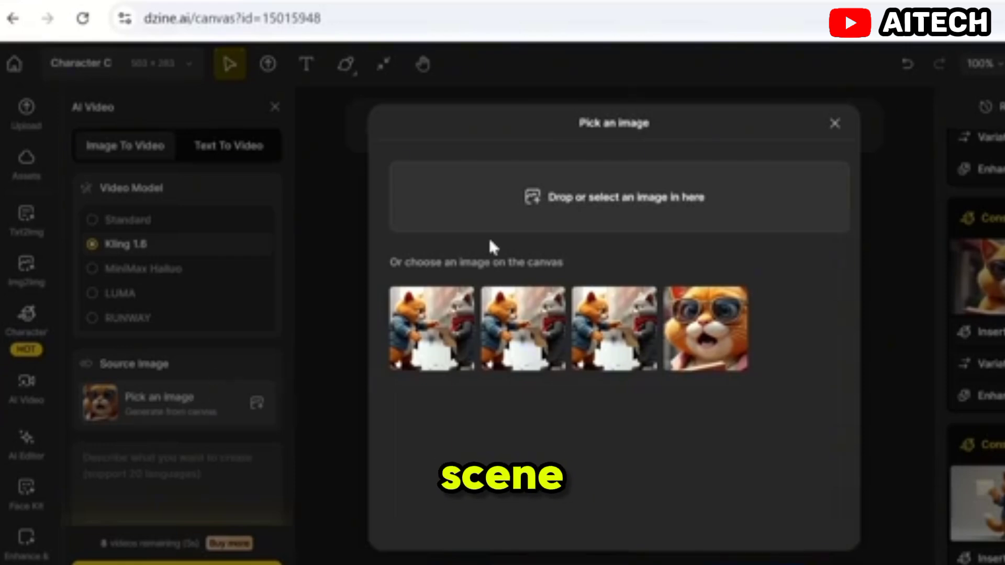
{"action": "left_click", "coordinate": [511, 324]}
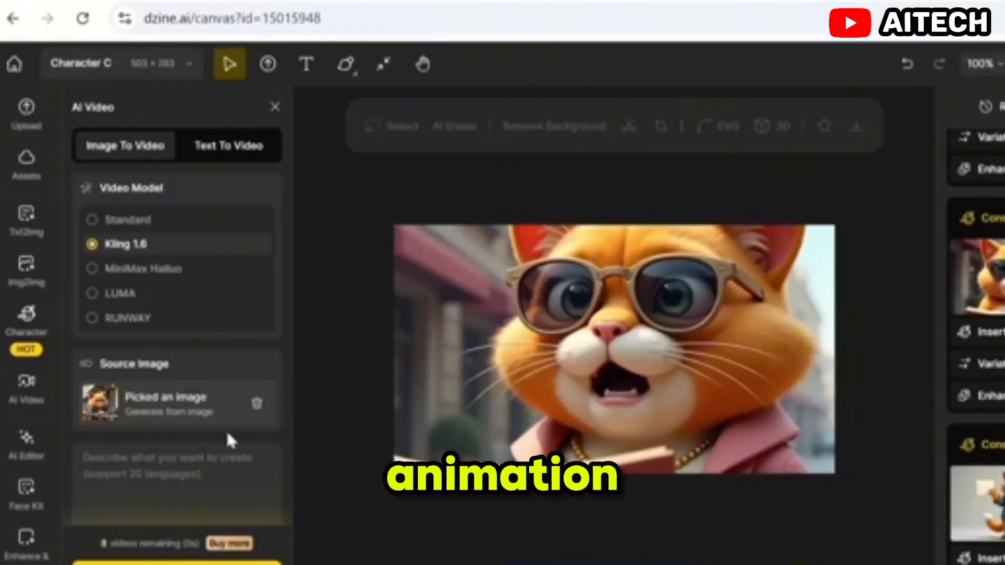
Step: Paste the Shot 1 animation description as the video prompt and keep the duration at 5s after trying 10s
{"action": "left_click", "coordinate": [225, 461]}
{"action": "key", "text": "ctrl+v"}
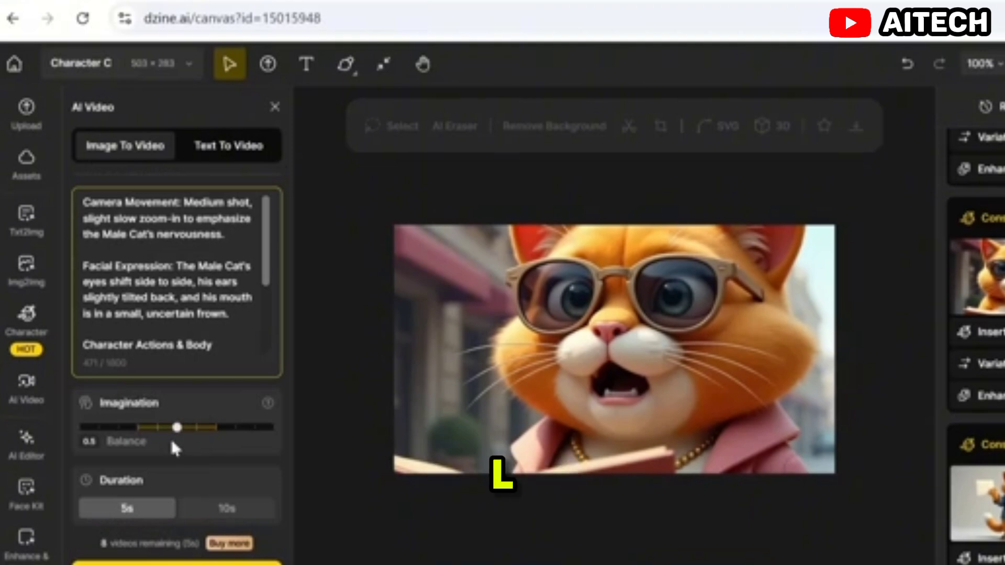
{"action": "left_click", "coordinate": [211, 509]}
{"action": "left_click", "coordinate": [155, 512]}
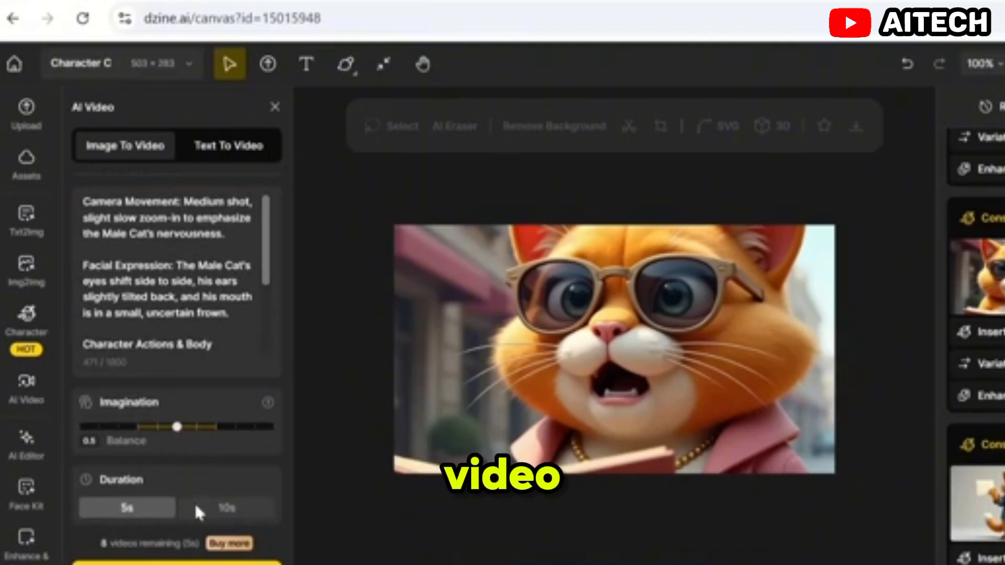